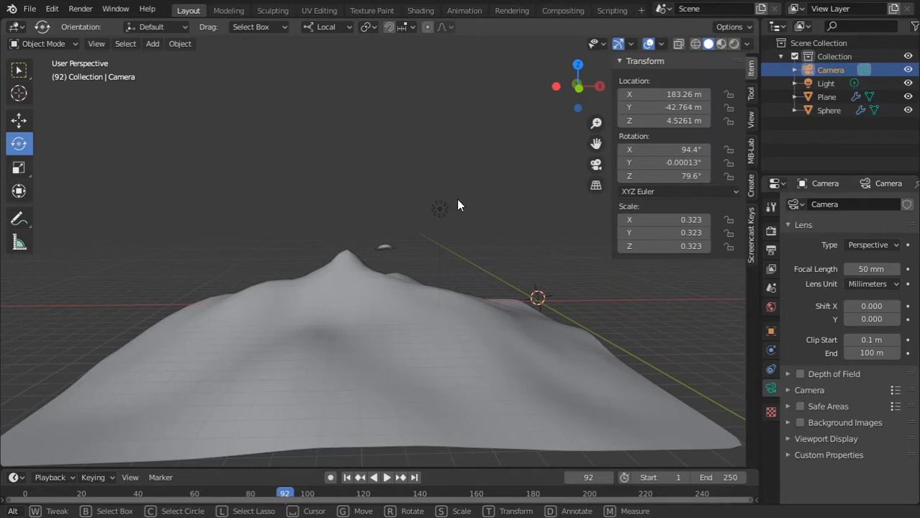
# Move the point light closer to the mountain and flying saucer, checking it in rendered shading before returning to solid shading
pyautogui.click(384, 248)
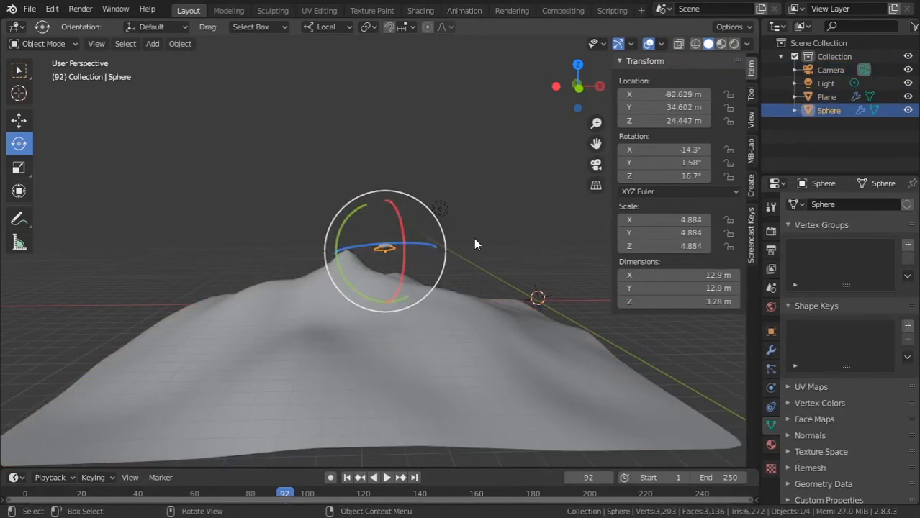
pyautogui.keyDown('ctrl'); pyautogui.moveTo(257, 252); pyautogui.dragTo(295, 205, button='middle'); pyautogui.keyUp('ctrl')
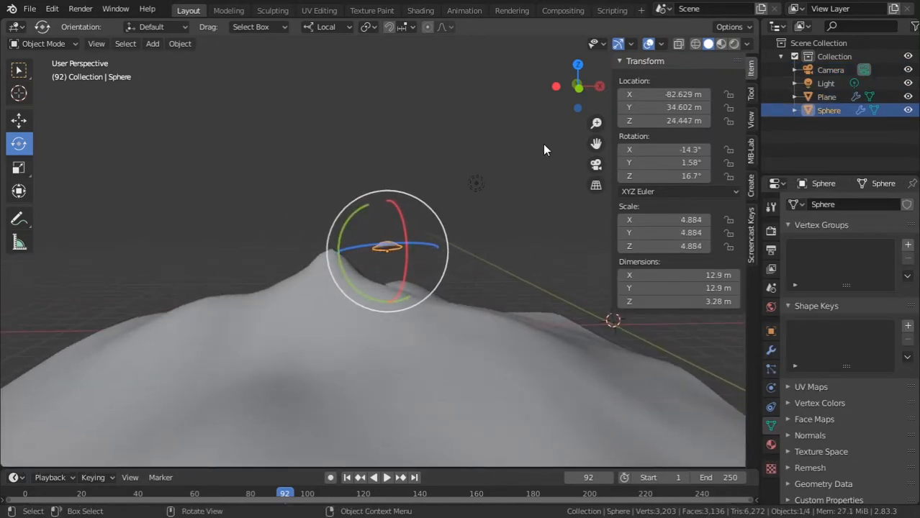
pyautogui.click(484, 183)
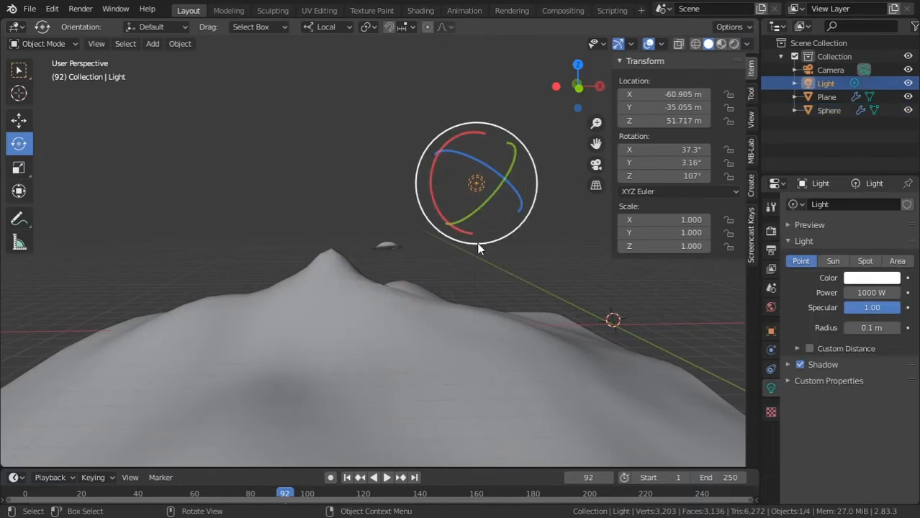
pyautogui.click(734, 42)
pyautogui.keyDown('ctrl'); pyautogui.moveTo(416, 271); pyautogui.dragTo(426, 263, button='middle'); pyautogui.keyUp('ctrl')
pyautogui.press('g')
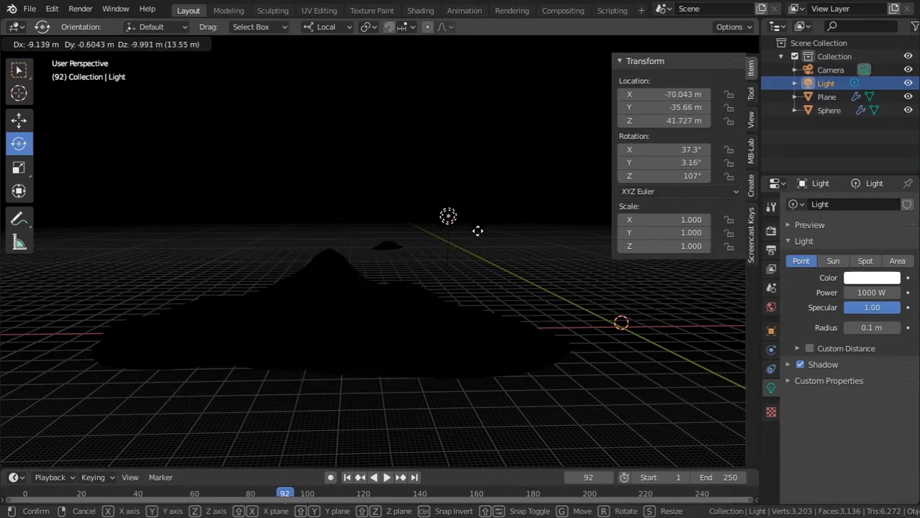
pyautogui.click(507, 200)
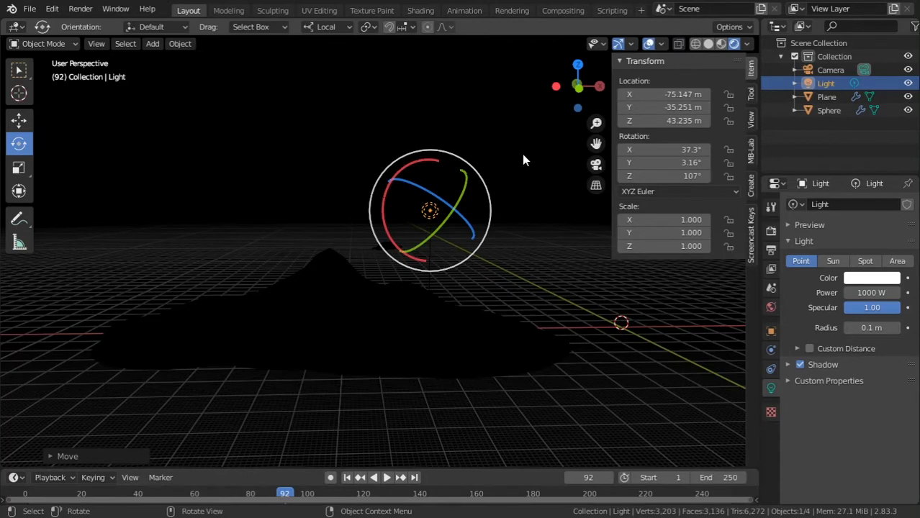
pyautogui.click(708, 44)
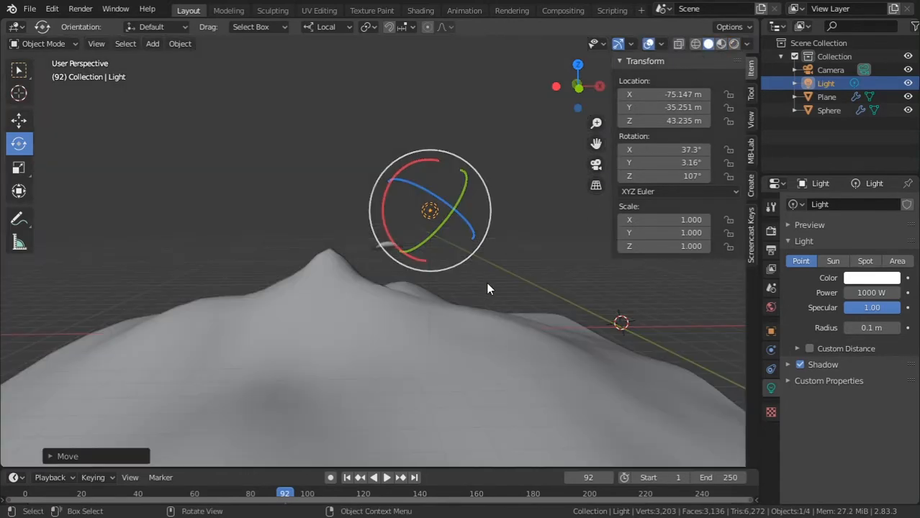
# Look through the camera and set the camera's clip end distance to 5000 m
pyautogui.press('KP_0')
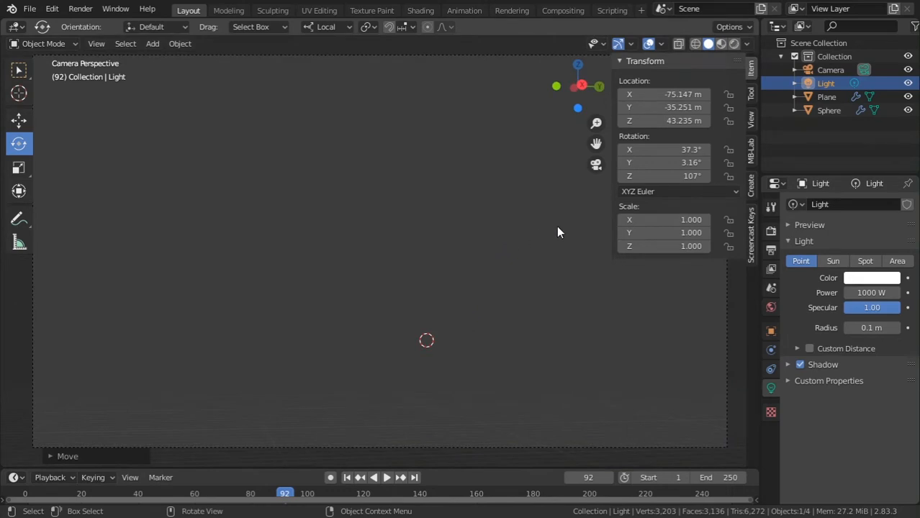
pyautogui.click(839, 70)
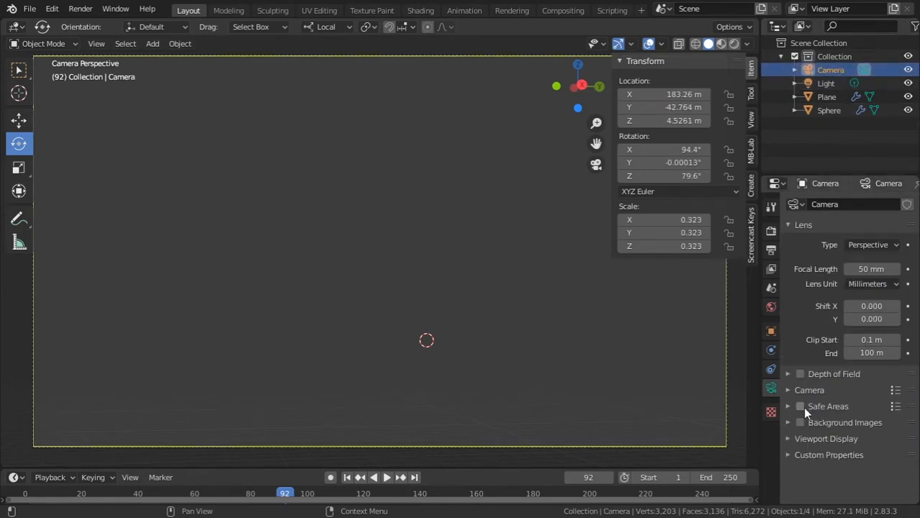
pyautogui.click(852, 352)
pyautogui.write('5000')
pyautogui.press('Return')
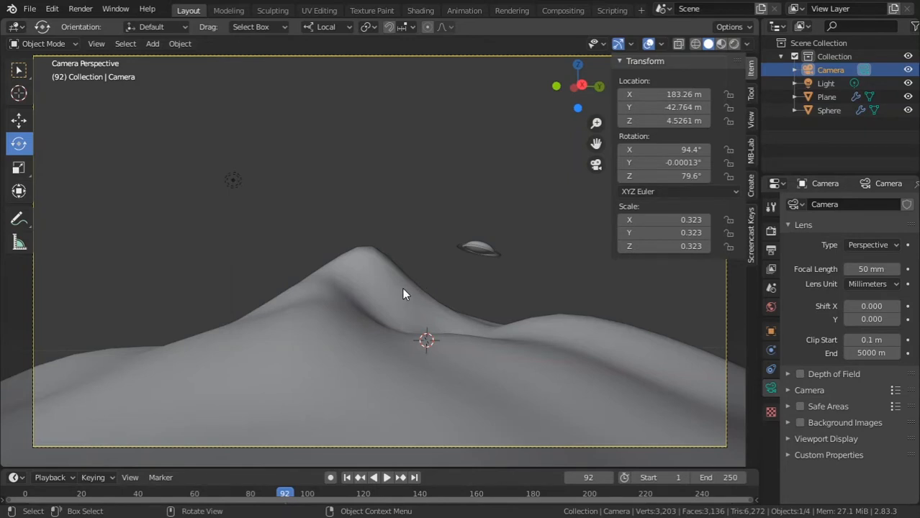
# Preview the camera view in rendered shading and convert the existing point light to a Sun light
pyautogui.click(233, 181)
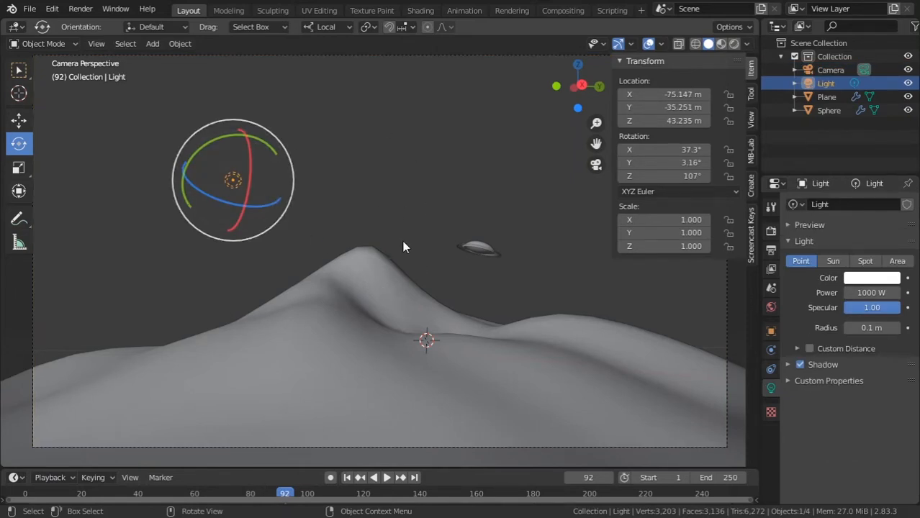
pyautogui.click(734, 44)
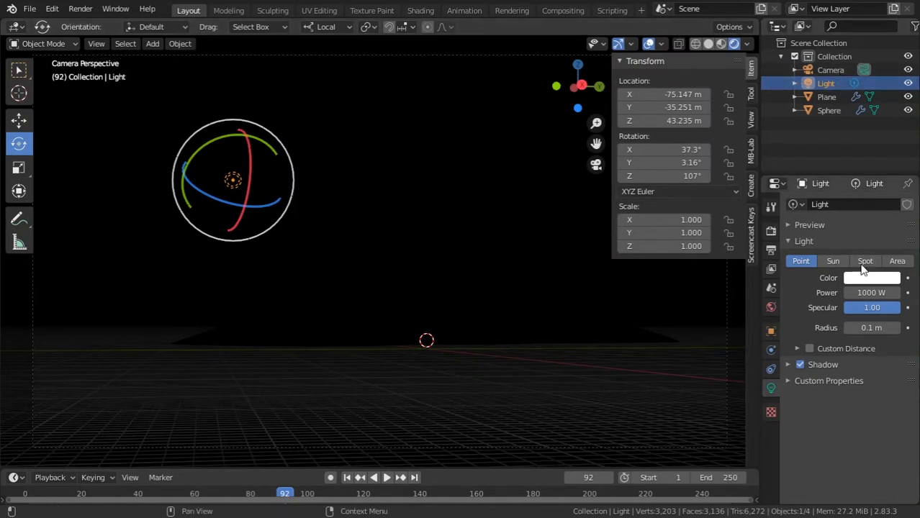
pyautogui.click(829, 262)
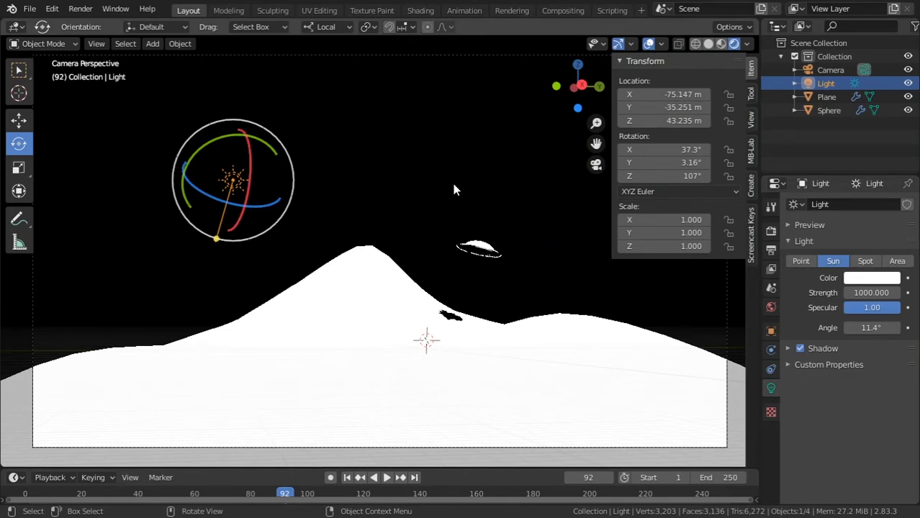
# Delete the existing light and add a new Sun light with a strength of 5
pyautogui.press('x')
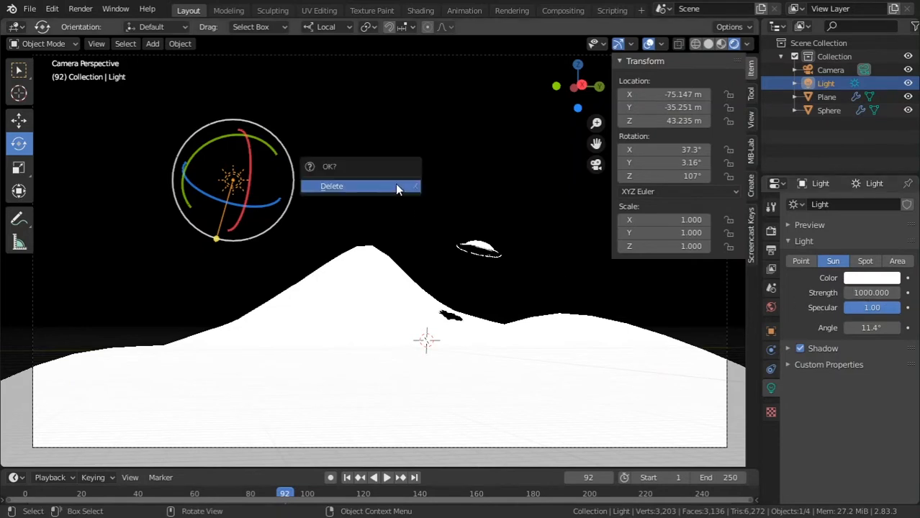
pyautogui.click(398, 186)
pyautogui.hotkey('shift', 'a')
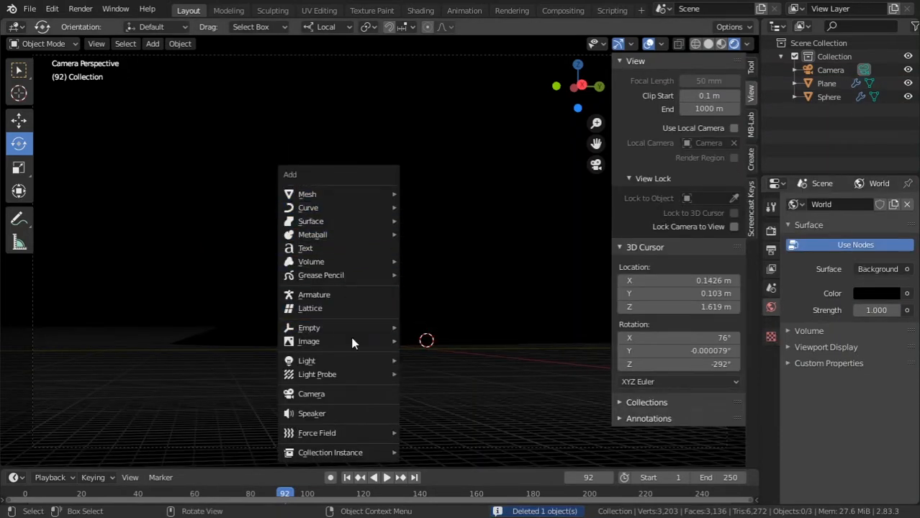
pyautogui.moveTo(374, 361)
pyautogui.click(432, 375)
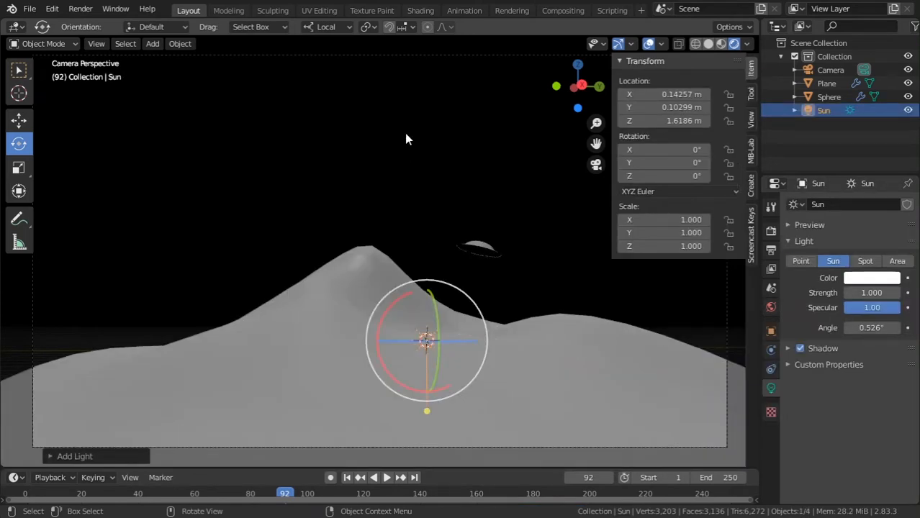
pyautogui.click(865, 290)
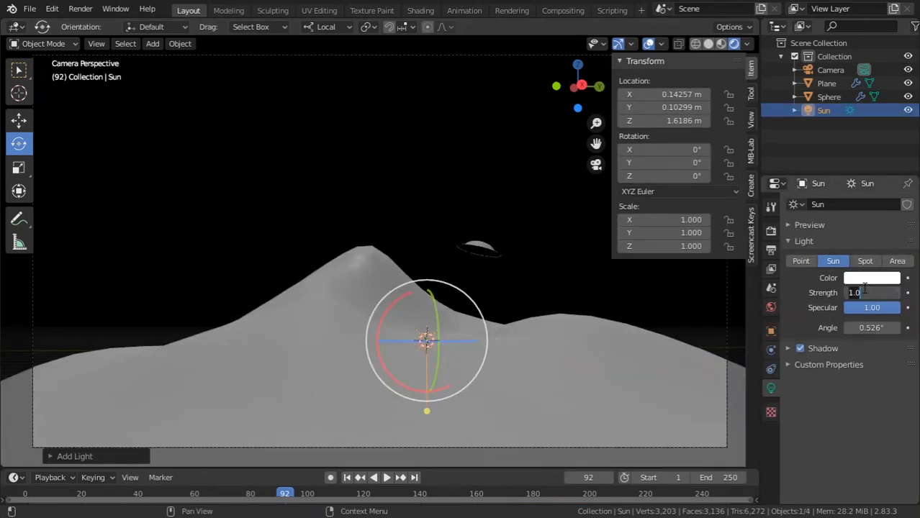
pyautogui.write('5')
pyautogui.press('Return')
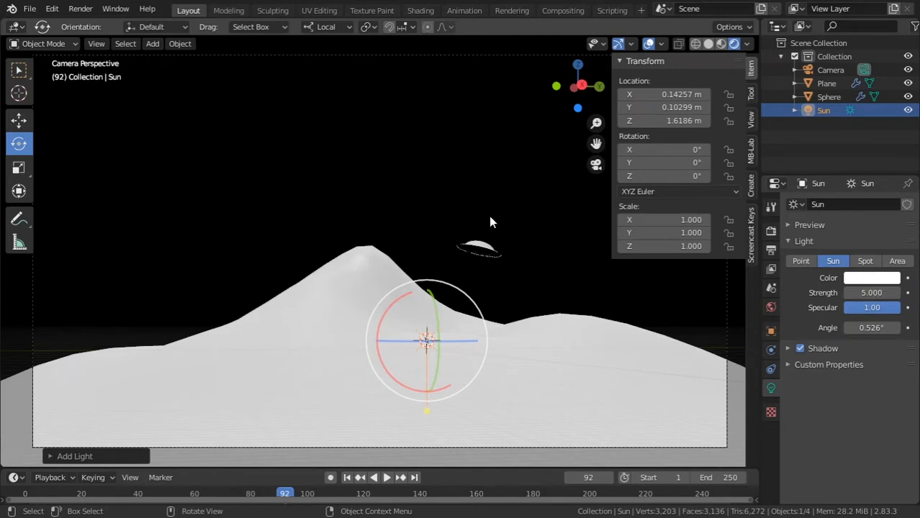
# Show the scene as wireframe and raise the Sun light above the mountain to a height of about 41.9 m
pyautogui.click(697, 42)
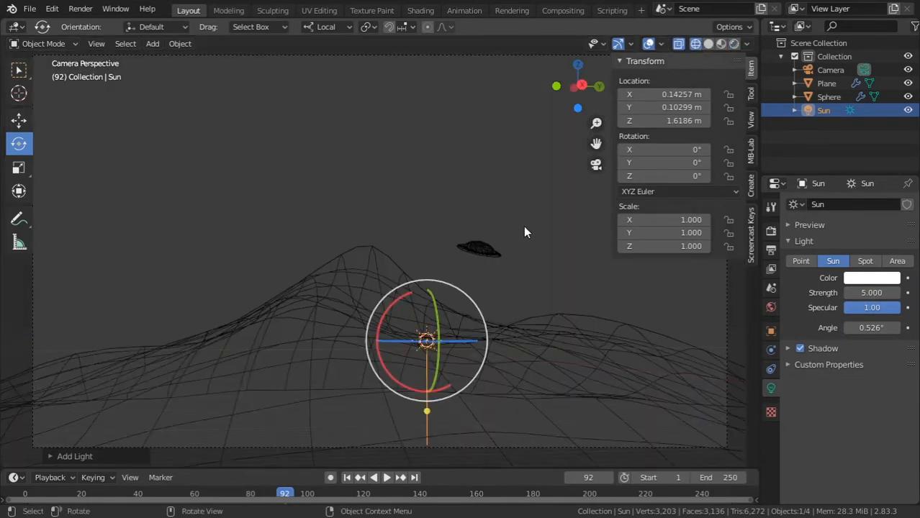
pyautogui.press('g')
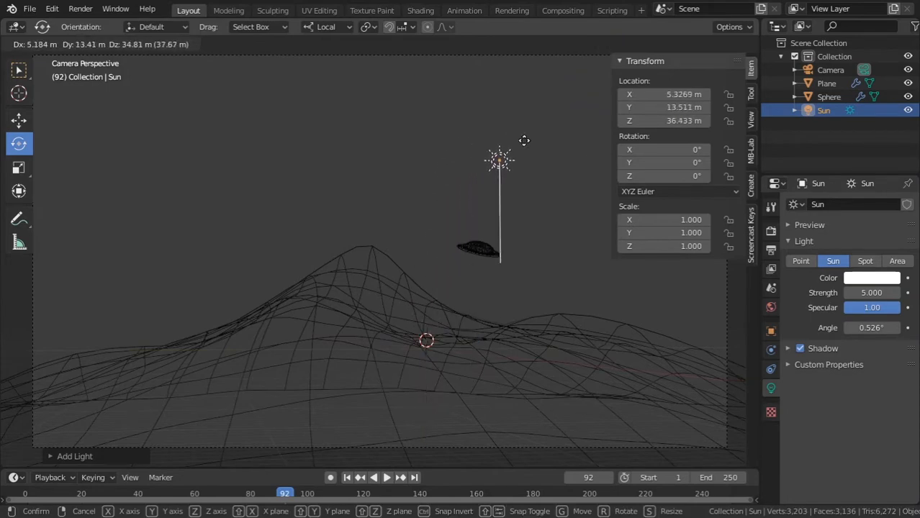
pyautogui.click(470, 124)
# Aim the Sun light at the mountain from the front and right views, to about X 49.2°, Y 29.8°, Z 29.9°
pyautogui.moveTo(494, 127); pyautogui.dragTo(495, 128, button='middle')
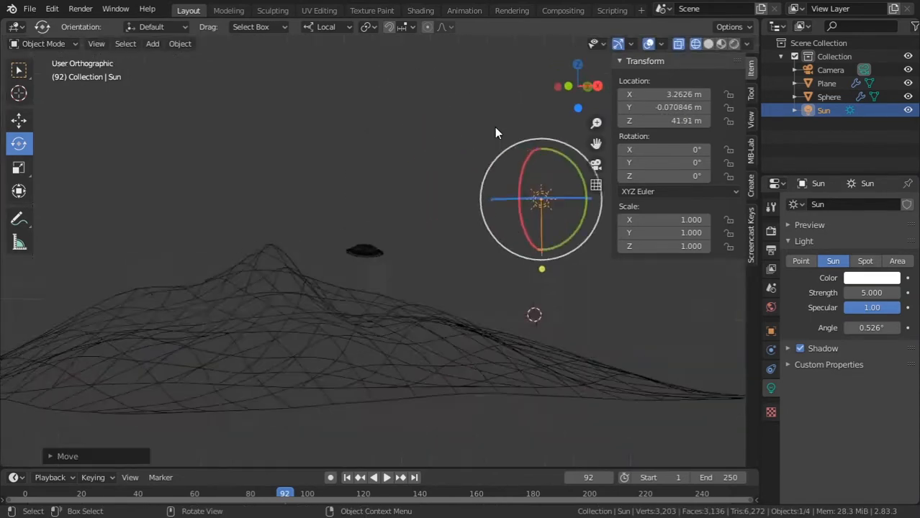
pyautogui.press('KP_1')
pyautogui.keyDown('shift'); pyautogui.moveTo(436, 195); pyautogui.dragTo(306, 182, button='middle'); pyautogui.keyUp('shift')
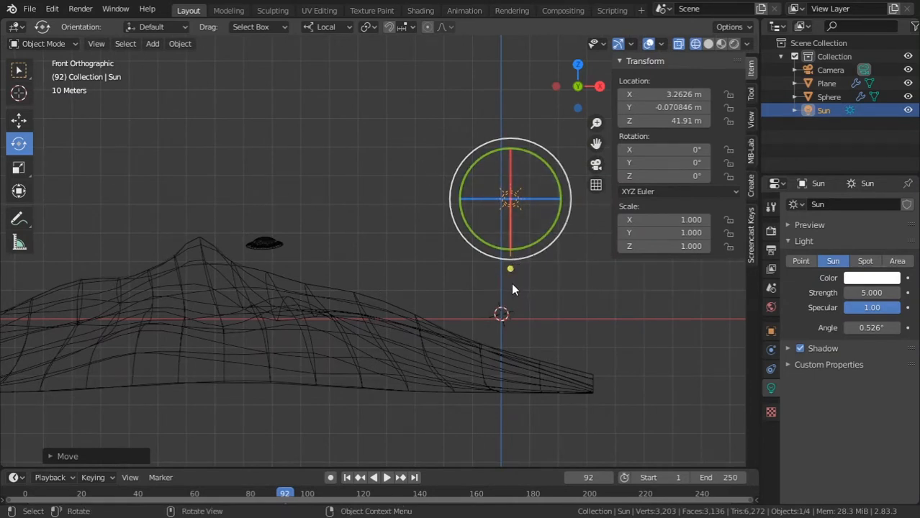
pyautogui.moveTo(510, 269); pyautogui.dragTo(450, 270)
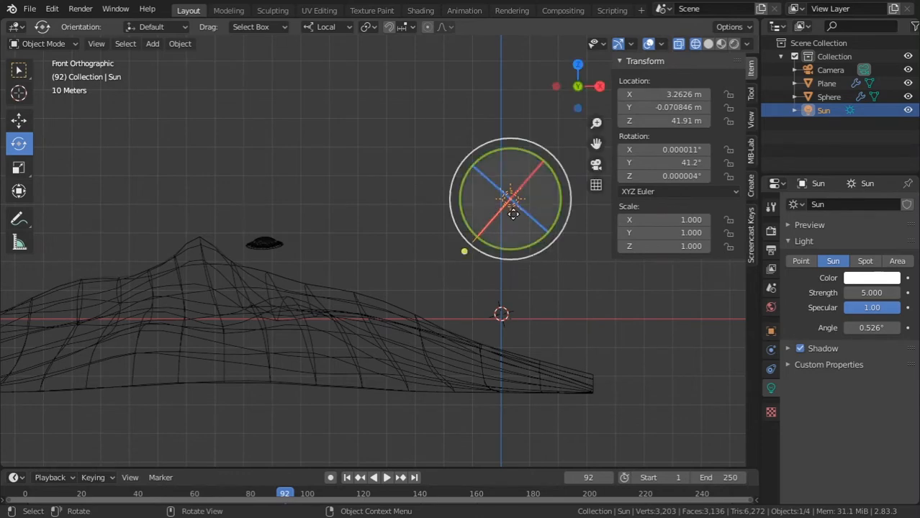
pyautogui.press('KP_3')
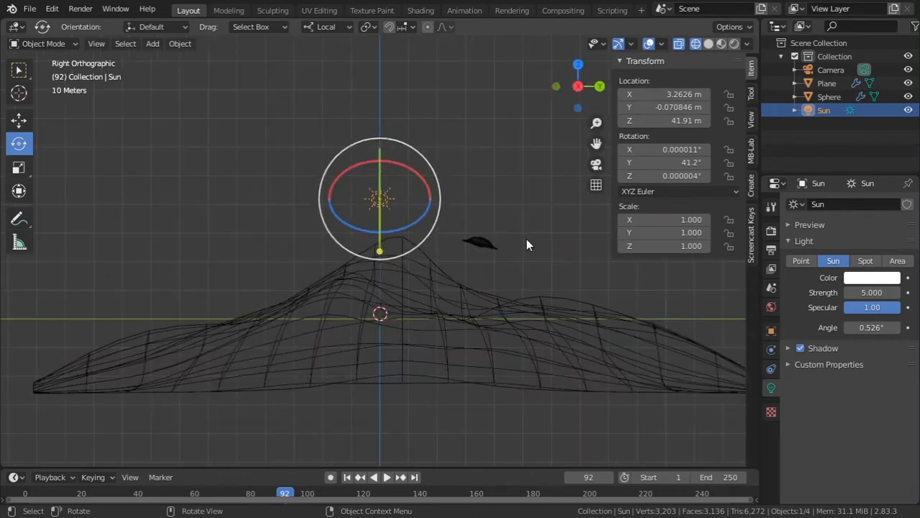
pyautogui.moveTo(380, 250); pyautogui.dragTo(415, 238)
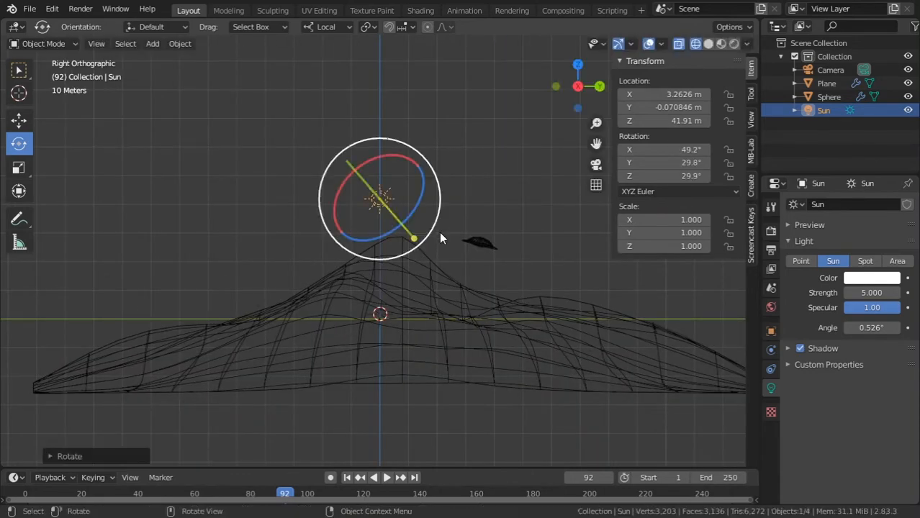
# Refine the Sun light's rotation in rendered shading to about X -12.9°, Y 43.6°, Z 24°
pyautogui.click(733, 44)
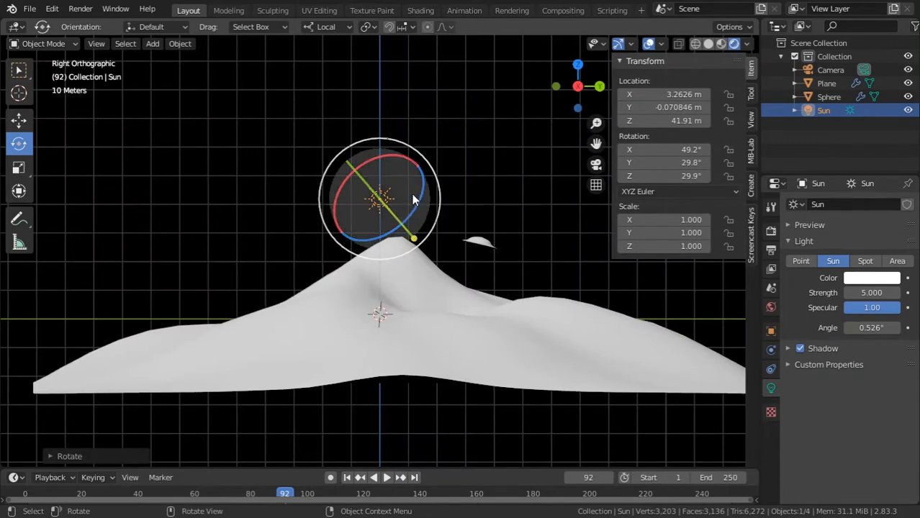
pyautogui.press('KP_1')
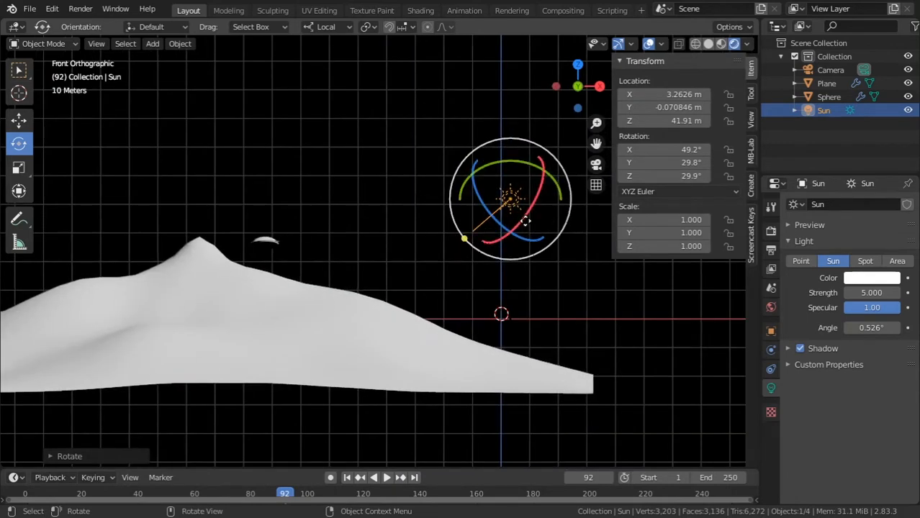
pyautogui.moveTo(526, 211)
pyautogui.mouseDown()
pyautogui.moveTo(517, 194)
pyautogui.moveTo(487, 231)
pyautogui.moveTo(480, 225)
pyautogui.moveTo(507, 216)
pyautogui.moveTo(488, 195)
pyautogui.moveTo(475, 223)
pyautogui.moveTo(468, 207)
pyautogui.mouseUp()
pyautogui.moveTo(374, 206)
pyautogui.mouseDown()
pyautogui.moveTo(368, 199)
pyautogui.moveTo(363, 216)
pyautogui.mouseUp()
pyautogui.keyDown('shift'); pyautogui.moveTo(365, 221); pyautogui.dragTo(475, 230, button='middle'); pyautogui.keyUp('shift')
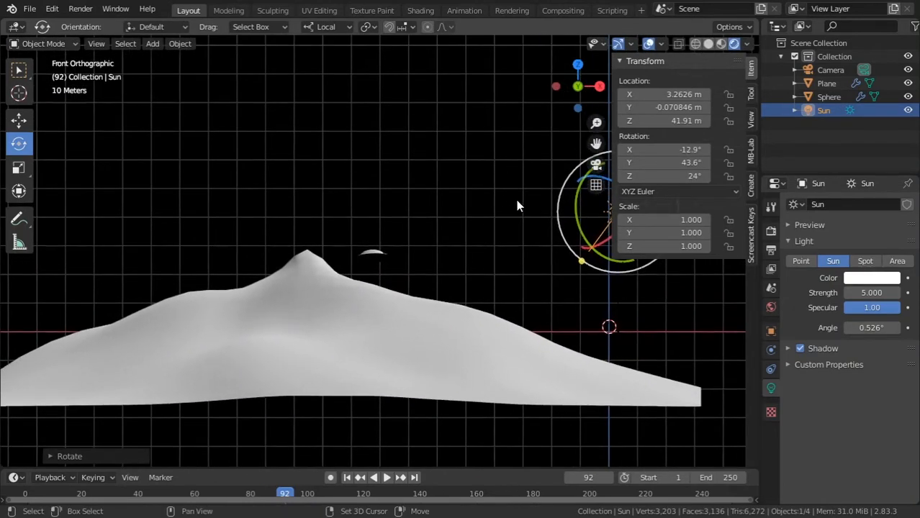
# Hide the transform sidebar, tint the Sun light's color a pale warm yellow, and save the file
pyautogui.press('n')
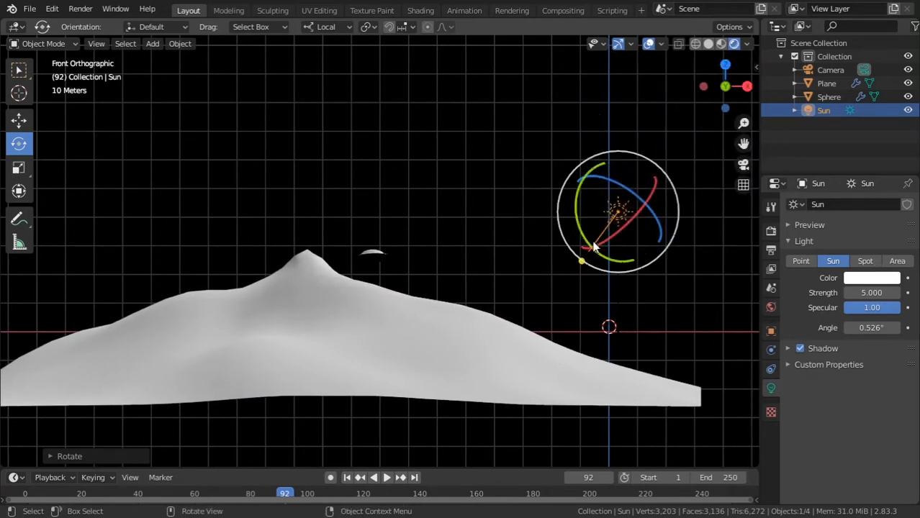
pyautogui.click(865, 281)
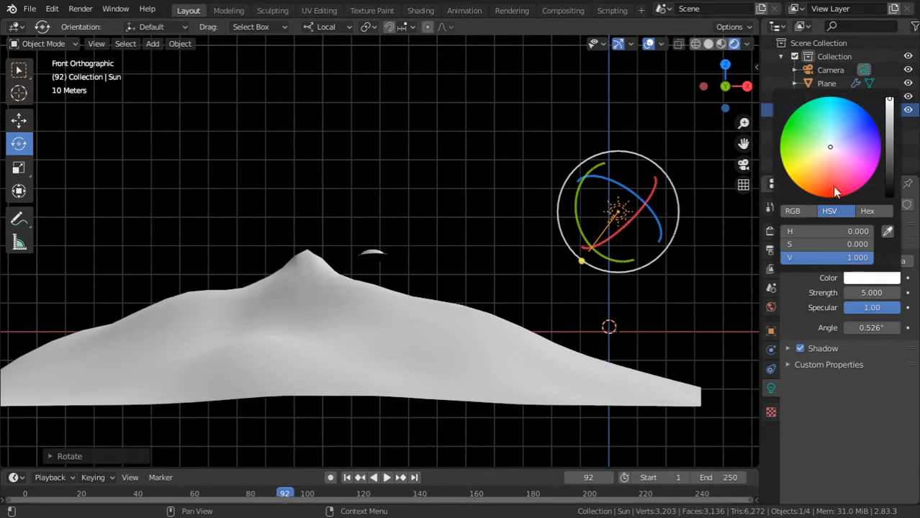
pyautogui.moveTo(829, 148); pyautogui.dragTo(826, 149)
pyautogui.click(797, 211)
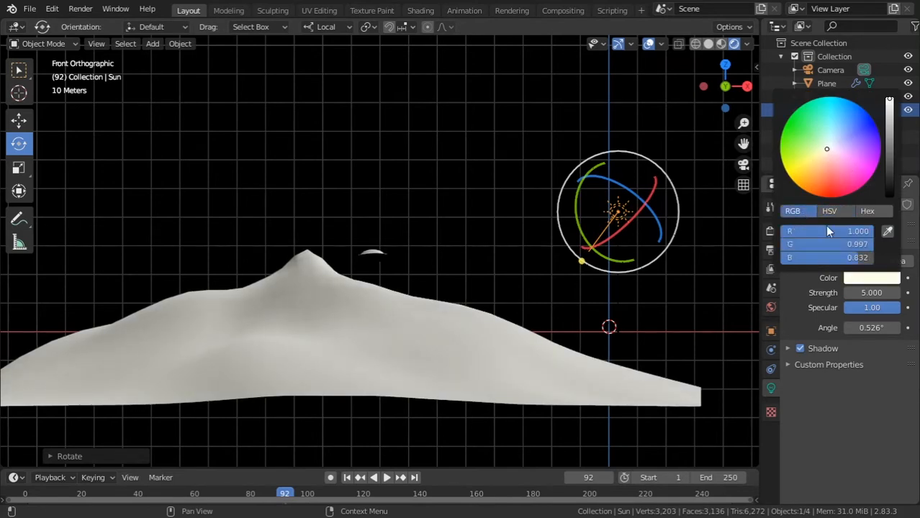
pyautogui.moveTo(861, 247)
pyautogui.mouseDown()
pyautogui.moveTo(874, 259)
pyautogui.moveTo(860, 259)
pyautogui.mouseUp()
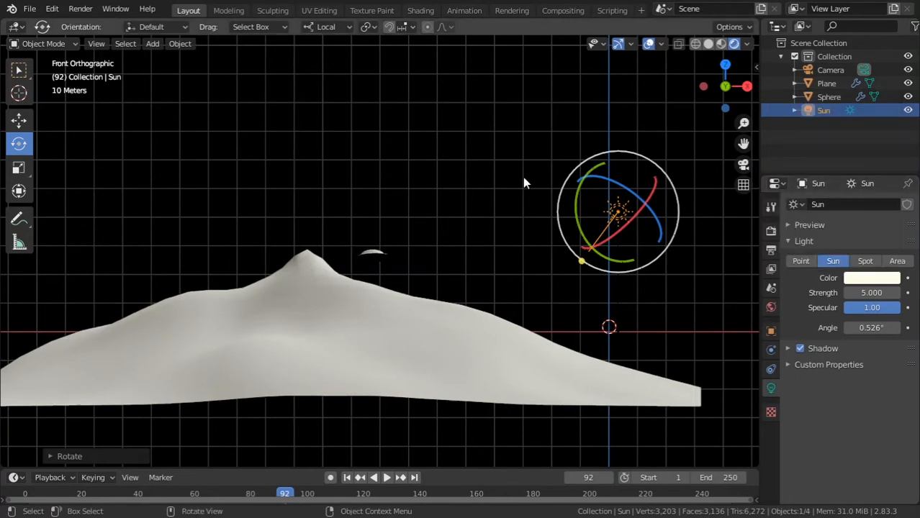
pyautogui.hotkey('ctrl', 's')
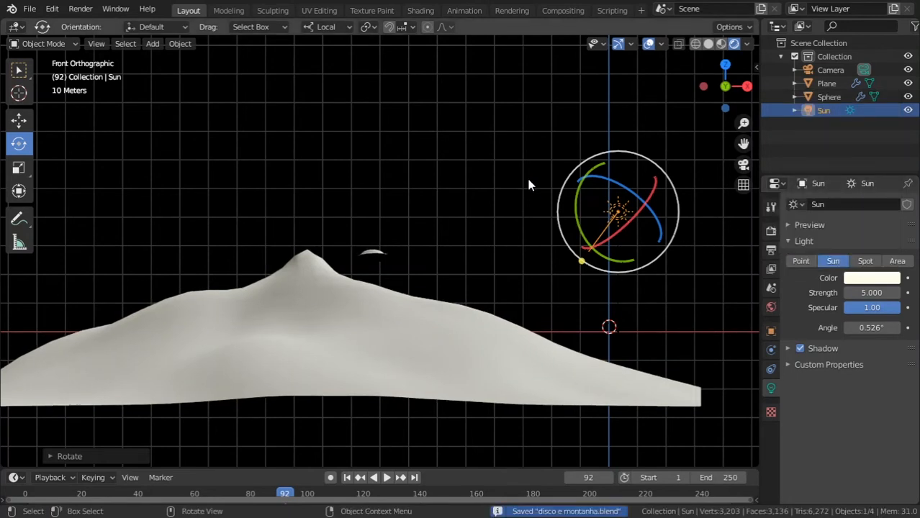
# Try a grey world background color, return it to black, and save the file
pyautogui.click(771, 307)
pyautogui.click(863, 293)
pyautogui.moveTo(889, 170); pyautogui.dragTo(887, 168)
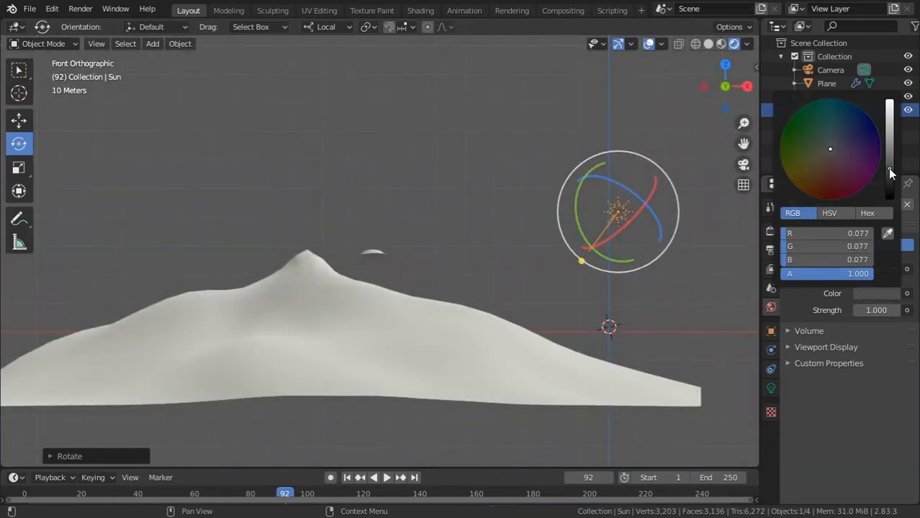
pyautogui.moveTo(887, 172); pyautogui.dragTo(889, 205)
pyautogui.moveTo(461, 209); pyautogui.dragTo(546, 214, button='middle')
pyautogui.hotkey('ctrl', 's')
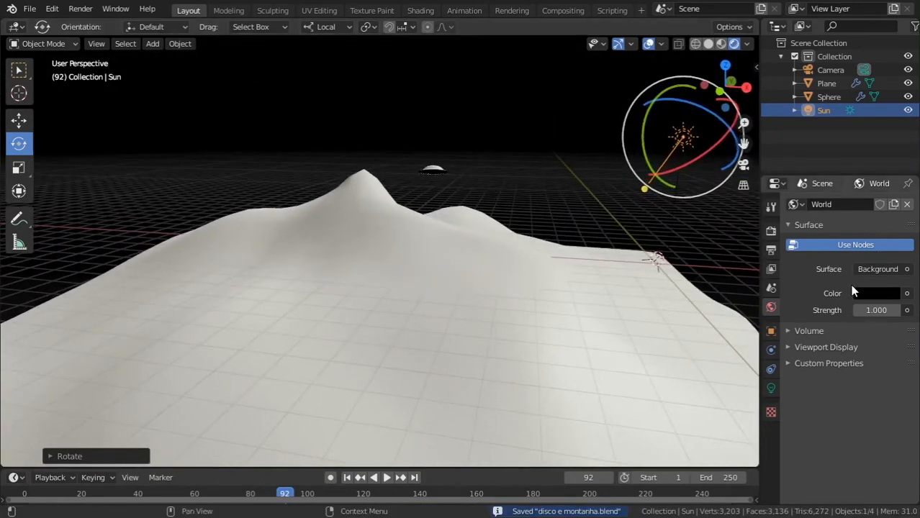
# Set the world background color to a medium teal blue and inspect the lit terrain from another angle
pyautogui.click(870, 291)
pyautogui.moveTo(889, 178); pyautogui.dragTo(889, 142)
pyautogui.moveTo(844, 108)
pyautogui.mouseDown()
pyautogui.moveTo(835, 96)
pyautogui.moveTo(838, 103)
pyautogui.mouseUp()
pyautogui.moveTo(498, 206); pyautogui.dragTo(468, 209, button='middle')
pyautogui.moveTo(481, 247); pyautogui.dragTo(499, 224, button='middle')
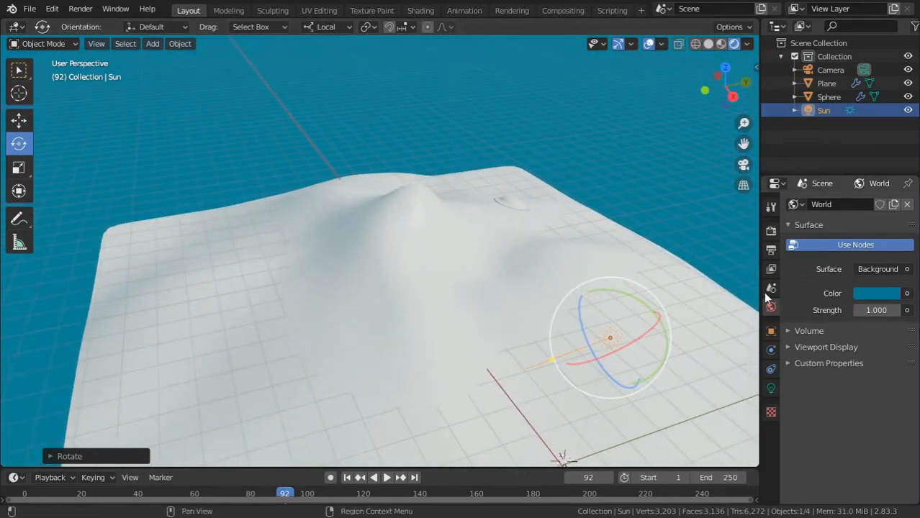
# View the lit mountain and saucer from a lower angle, return to the camera view, and save the file
pyautogui.moveTo(587, 273); pyautogui.dragTo(666, 211, button='middle')
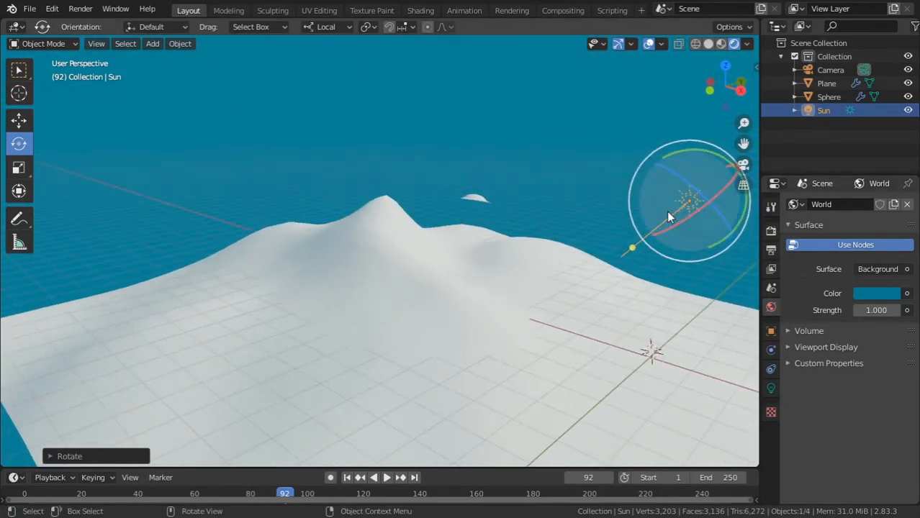
pyautogui.press('KP_0')
pyautogui.hotkey('ctrl', 's')
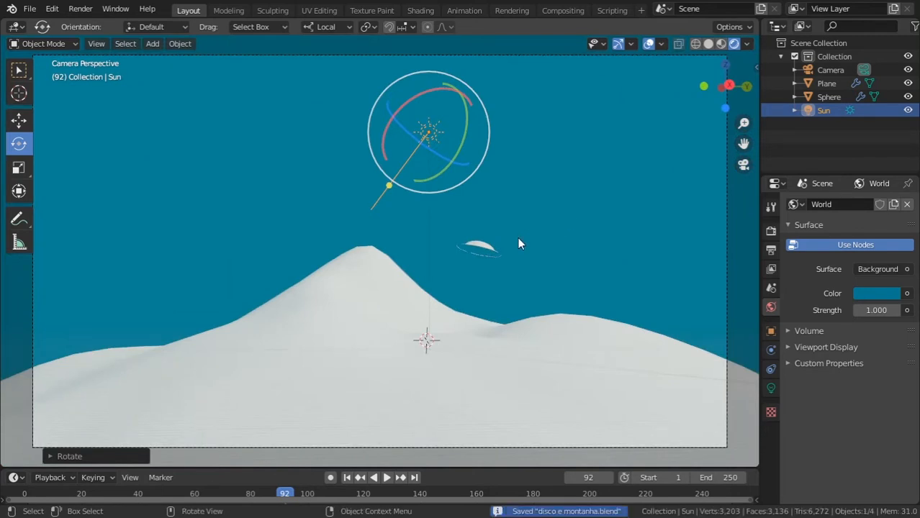
# Set the world background strength to 1
pyautogui.moveTo(867, 309)
pyautogui.mouseDown()
pyautogui.moveTo(846, 310)
pyautogui.moveTo(872, 311)
pyautogui.mouseUp()
pyautogui.click(871, 311)
pyautogui.write('1')
pyautogui.press('Return')
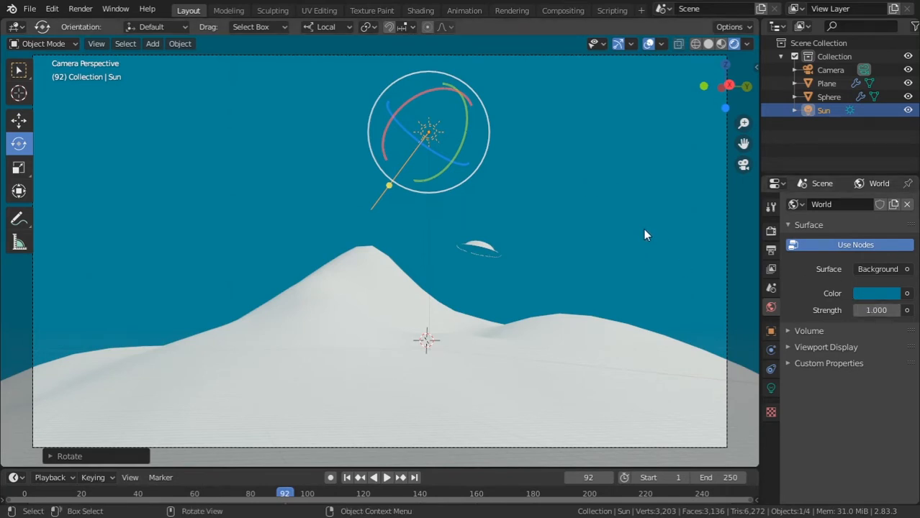
# Move the saucer closer to the mountain peak and test-render the current frame at 50% resolution
pyautogui.press('KP_3')
pyautogui.click(771, 232)
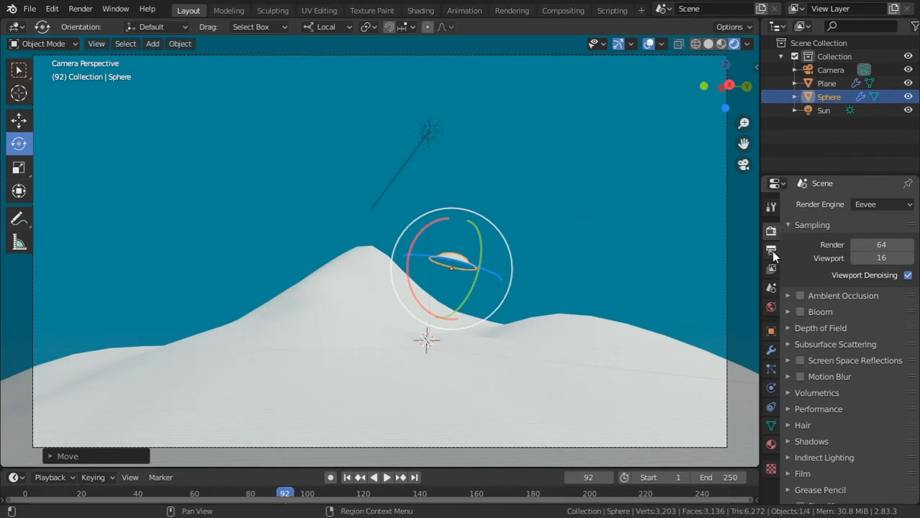
pyautogui.click(771, 251)
pyautogui.press('Return')
pyautogui.press('F12')
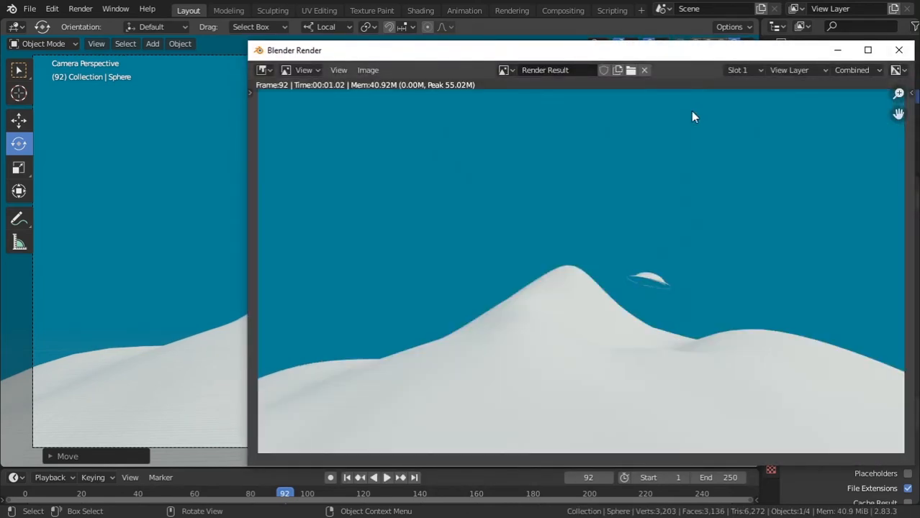
pyautogui.moveTo(745, 52); pyautogui.dragTo(611, 34)
pyautogui.click(767, 32)
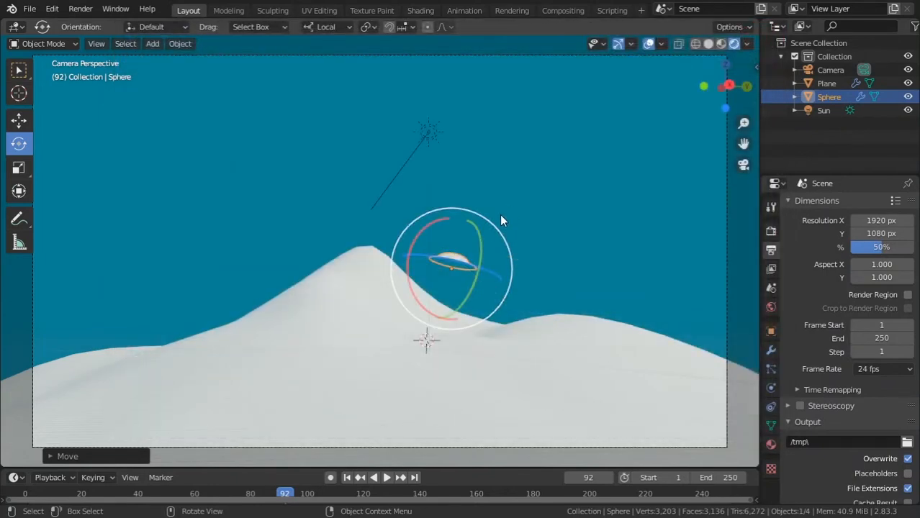
# Place the 3D cursor near the terrain's front edge in top view and add a second Sun light there
pyautogui.press('KP_3')
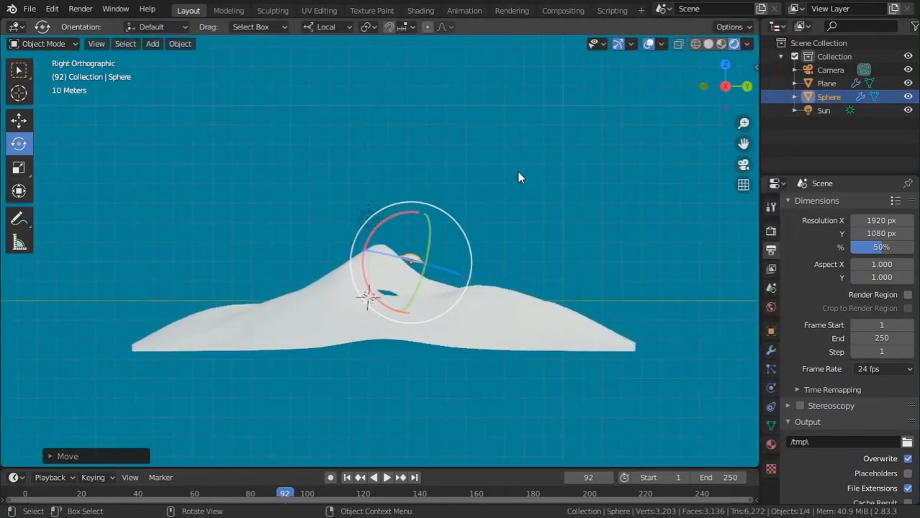
pyautogui.press('KP_7')
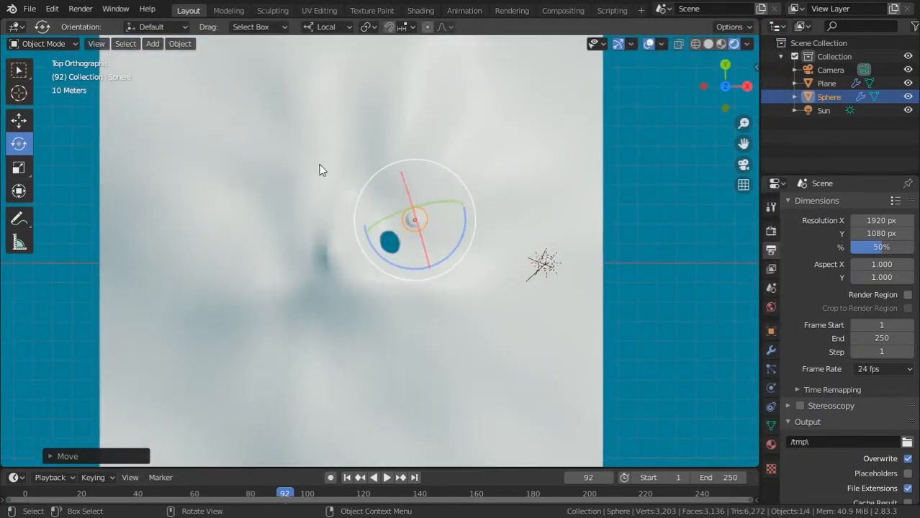
pyautogui.keyDown('shift'); pyautogui.moveTo(371, 234); pyautogui.dragTo(387, 134, button='middle'); pyautogui.keyUp('shift')
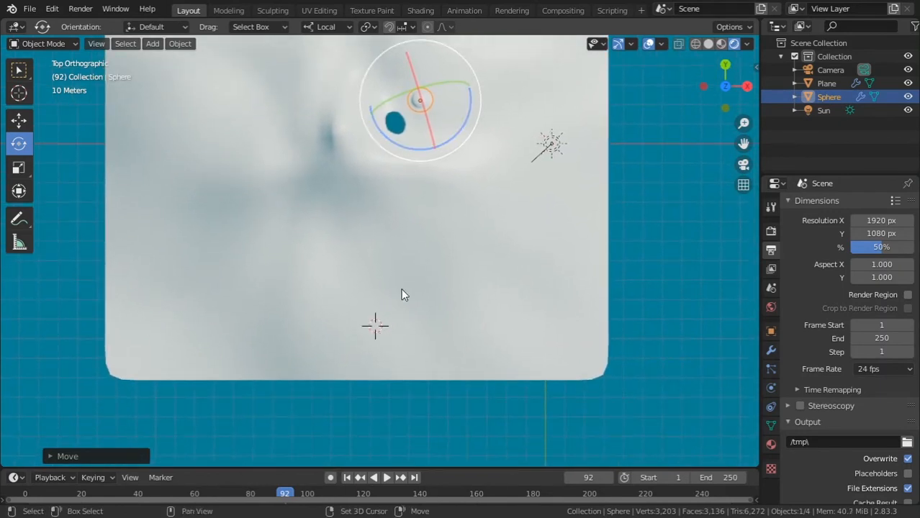
pyautogui.hotkey('shift', 'a')
pyautogui.moveTo(395, 320)
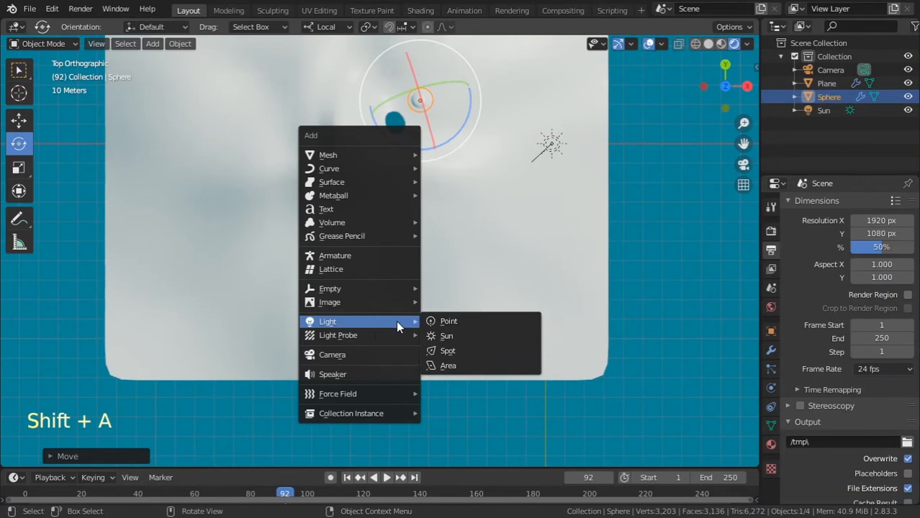
pyautogui.click(461, 335)
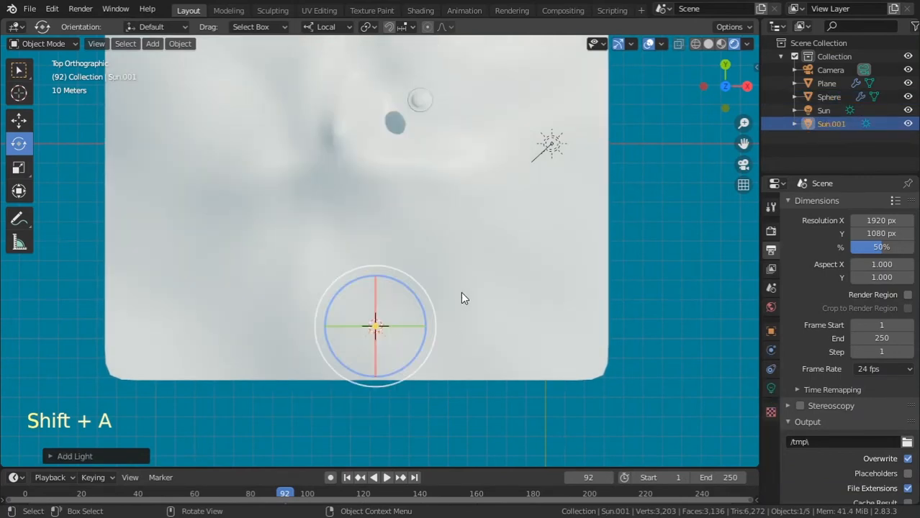
# In the right side view, raise the second Sun light near the terrain's outer edge and rotate it to point horizontally toward the mountain
pyautogui.press('KP_3')
pyautogui.press('g')
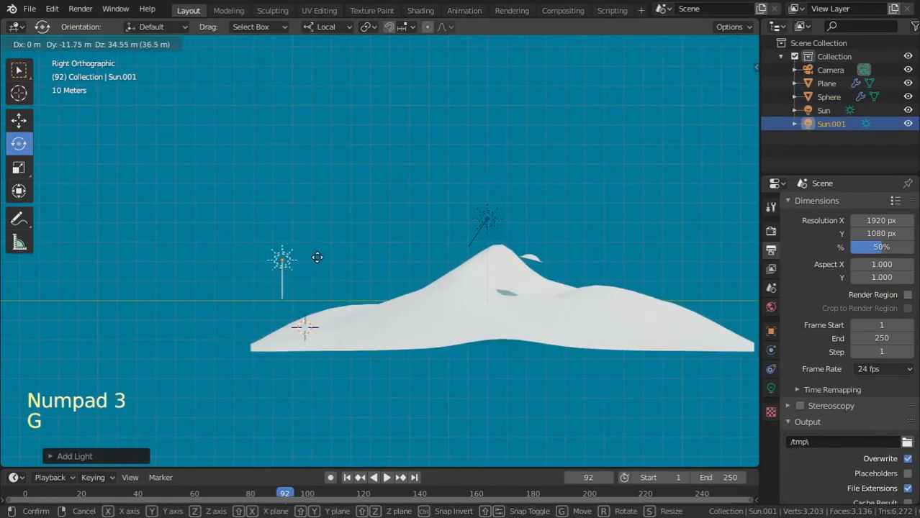
pyautogui.click(291, 267)
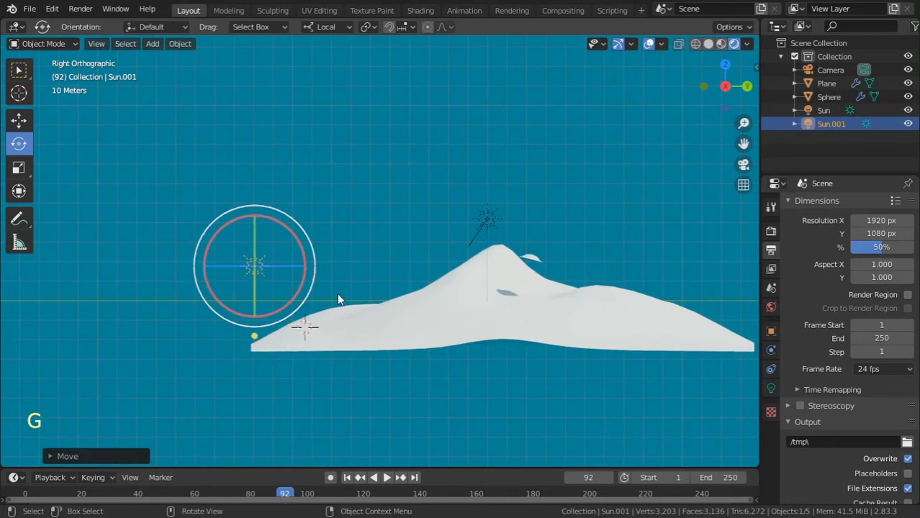
pyautogui.press('r')
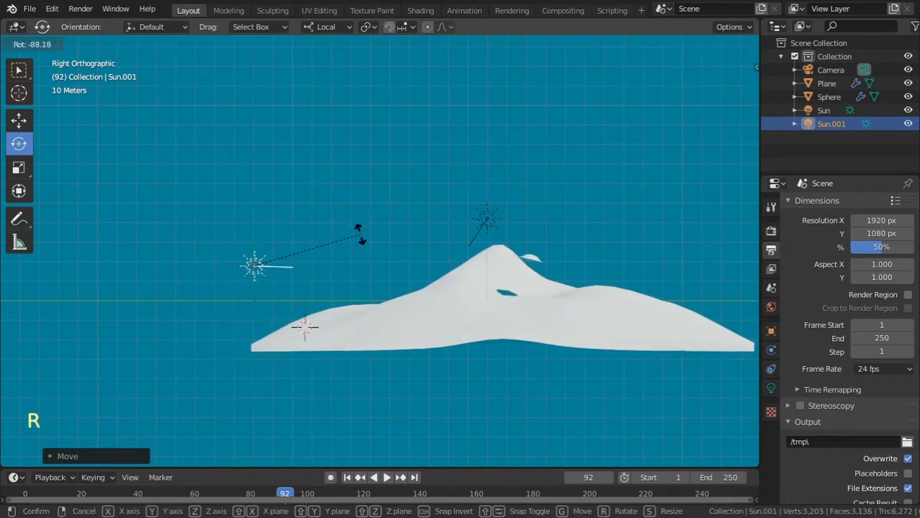
pyautogui.click(404, 207)
pyautogui.press('r')
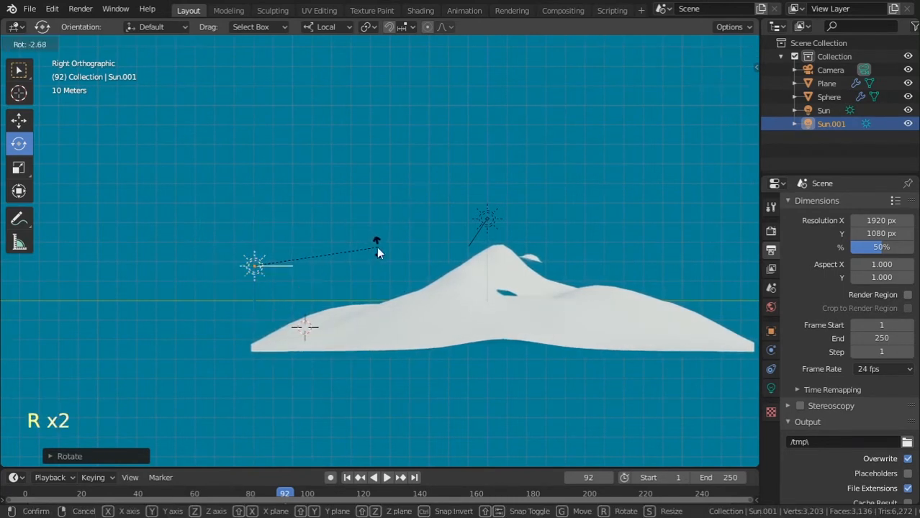
pyautogui.click(375, 248)
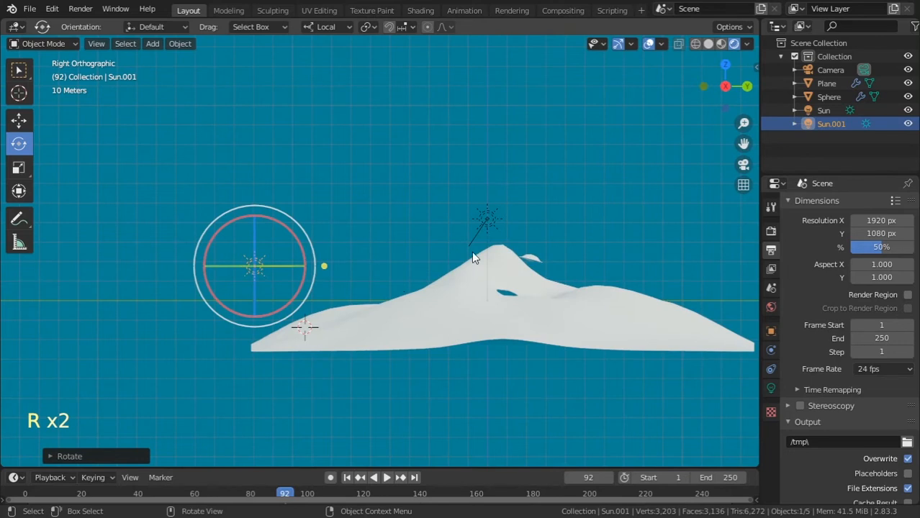
# Move the second Sun light inside the camera frame, to the left of the mountain
pyautogui.click(771, 389)
pyautogui.press('KP_0')
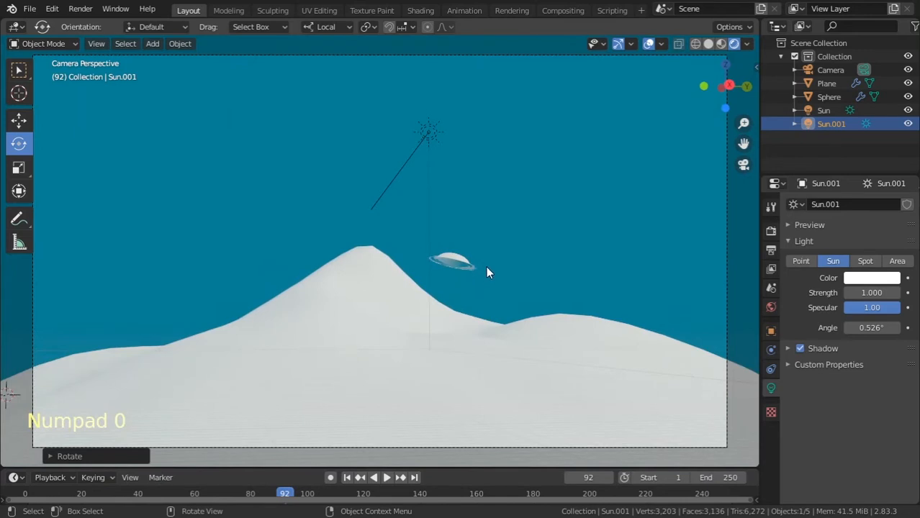
pyautogui.moveTo(493, 230)
pyautogui.keyDown('ctrl'); pyautogui.mouseDown(button='middle')
pyautogui.moveTo(491, 254)
pyautogui.moveTo(489, 236)
pyautogui.moveTo(480, 238)
pyautogui.mouseUp(button='middle'); pyautogui.keyUp('ctrl')
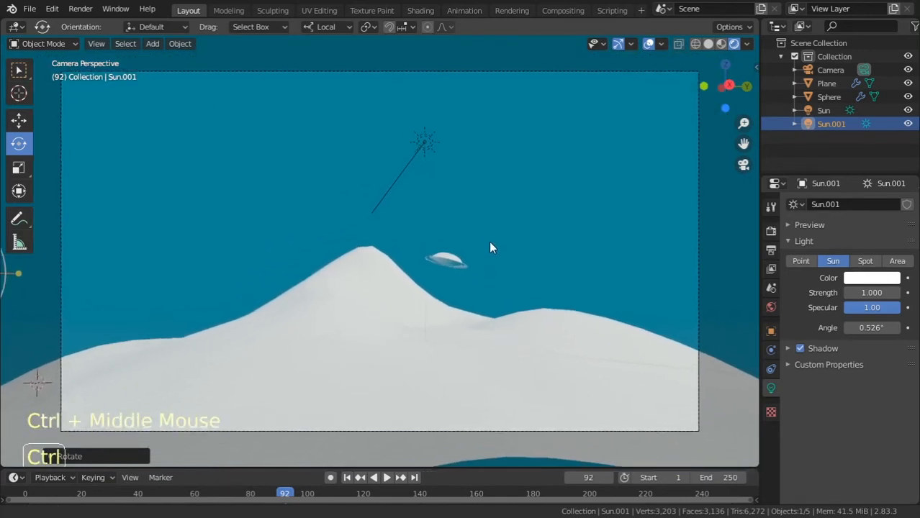
pyautogui.press('g')
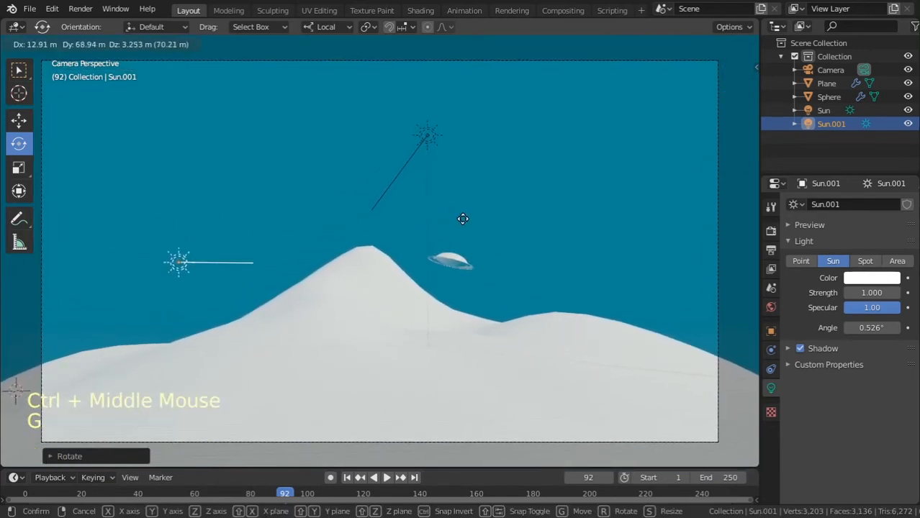
pyautogui.click(426, 232)
# Disable the second Sun light's shadow and adjust its rotation in the camera view
pyautogui.moveTo(132, 272); pyautogui.dragTo(162, 315)
pyautogui.click(800, 348)
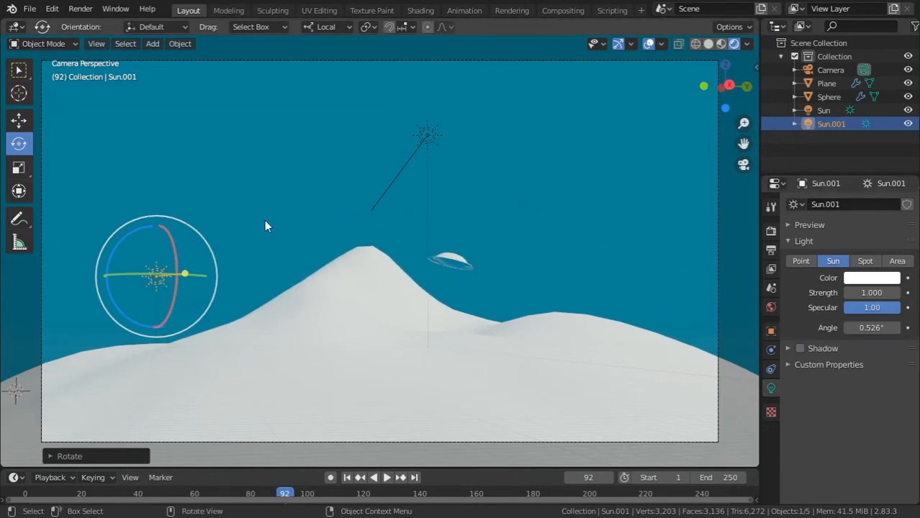
pyautogui.moveTo(141, 227); pyautogui.dragTo(240, 235)
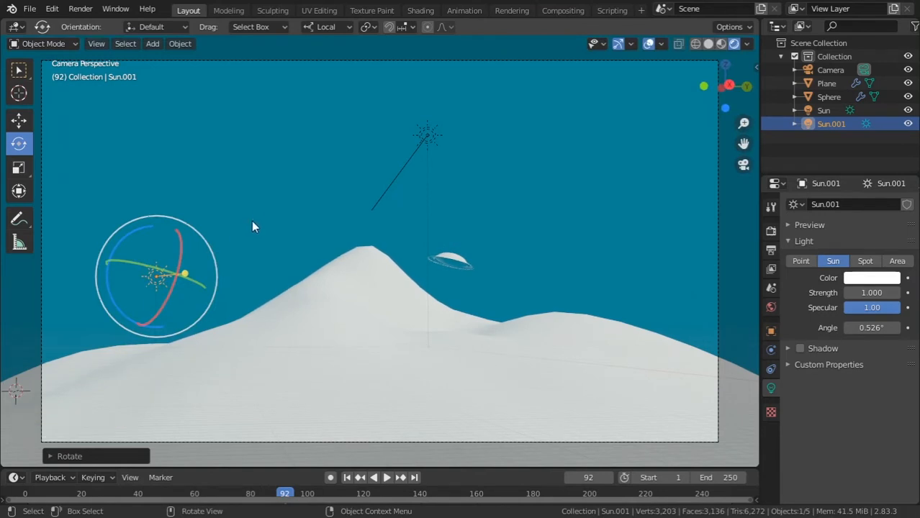
# Delete the second Sun light and save the file
pyautogui.press('x')
pyautogui.click(253, 212)
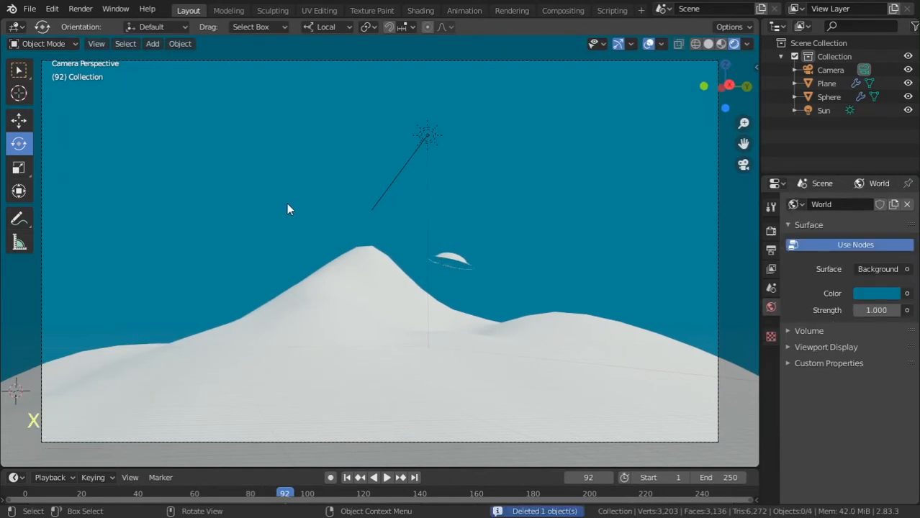
pyautogui.hotkey('ctrl', 's')
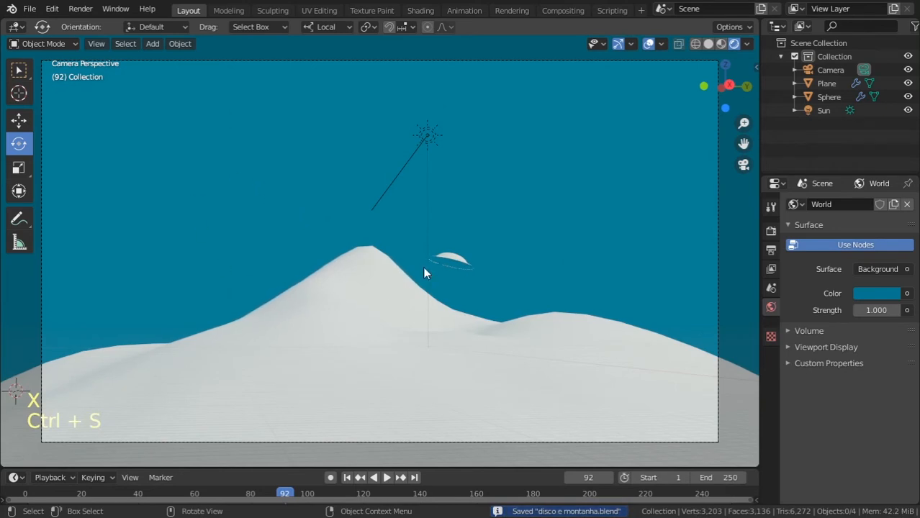
# Undo the deletion of the second Sun light
pyautogui.click(894, 293)
pyautogui.hotkey('ctrl', 'z')
pyautogui.hotkey('ctrl', 'z')
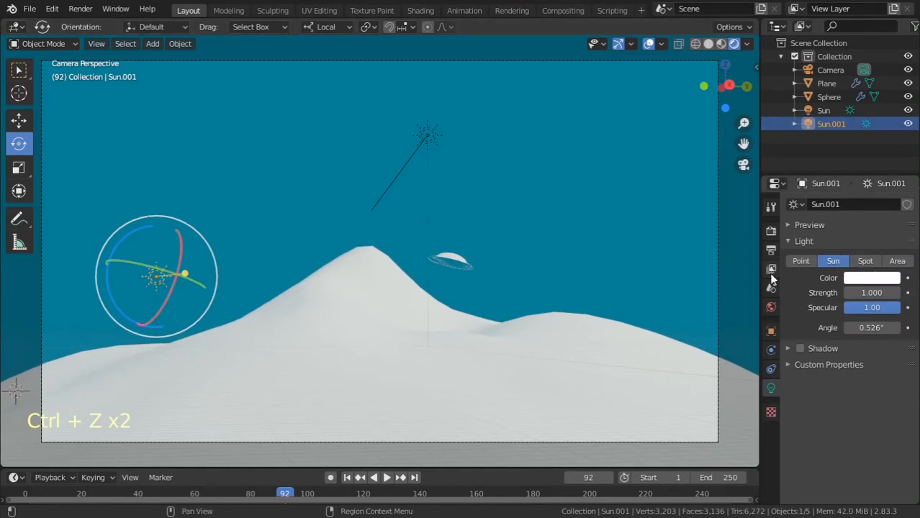
# Darken the world background color to black
pyautogui.click(771, 306)
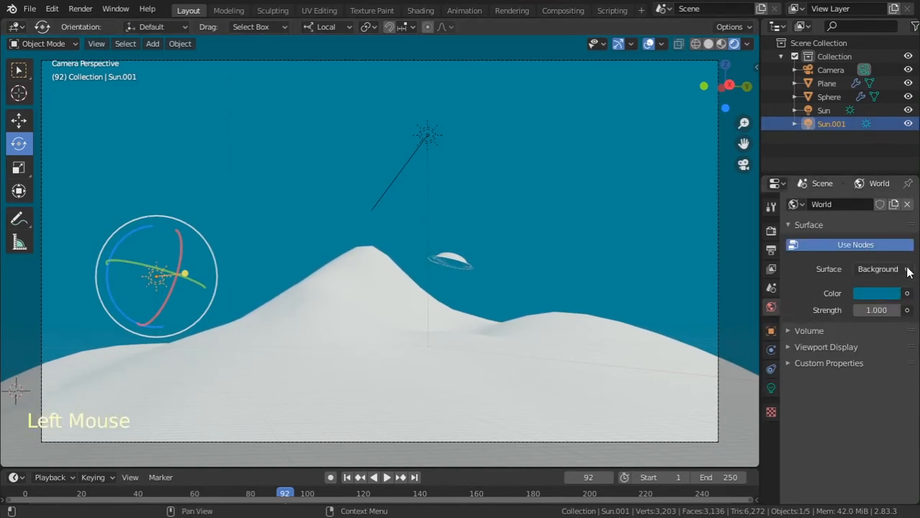
pyautogui.click(875, 293)
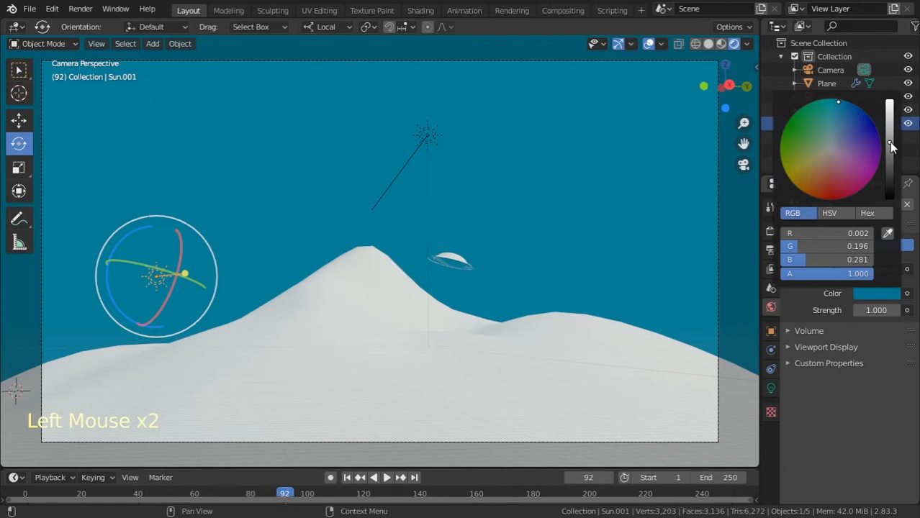
pyautogui.moveTo(891, 147); pyautogui.dragTo(891, 195)
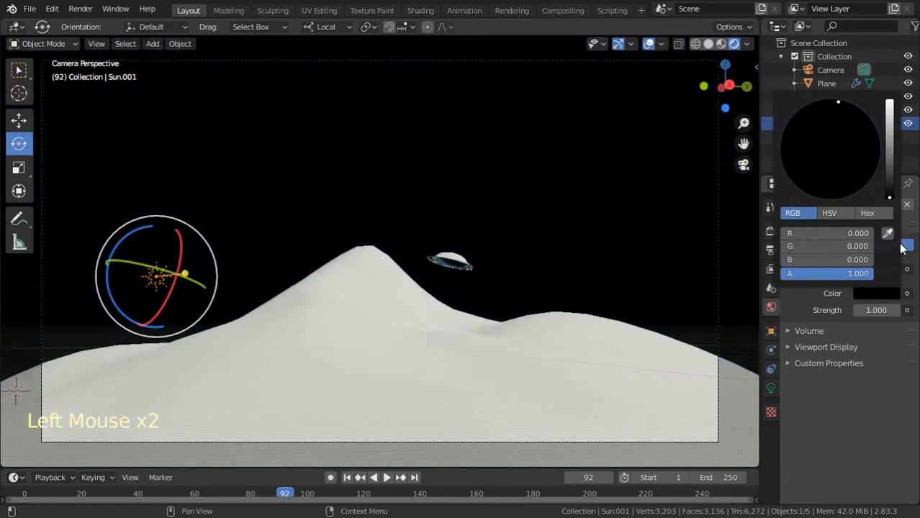
# Rotate the second Sun light freely so it points across the mountain toward the saucer
pyautogui.click(148, 223)
pyautogui.click(156, 279)
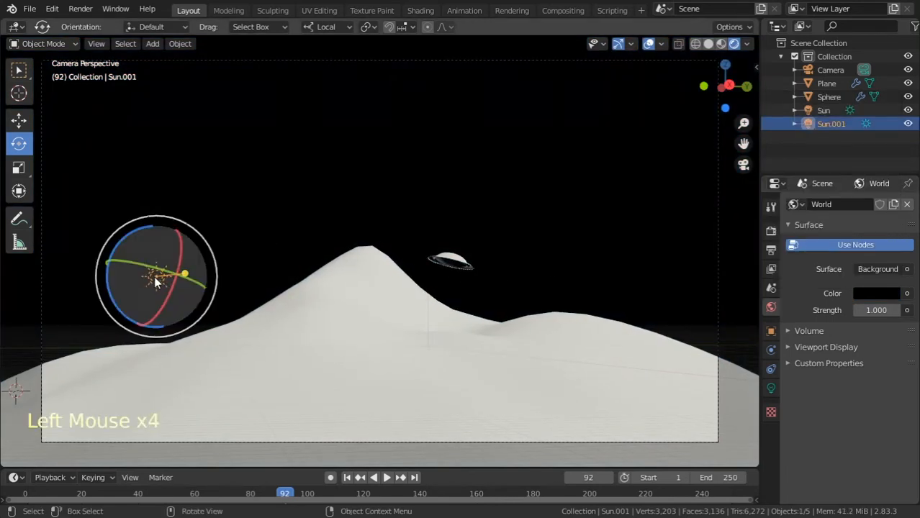
pyautogui.moveTo(130, 245); pyautogui.dragTo(222, 252)
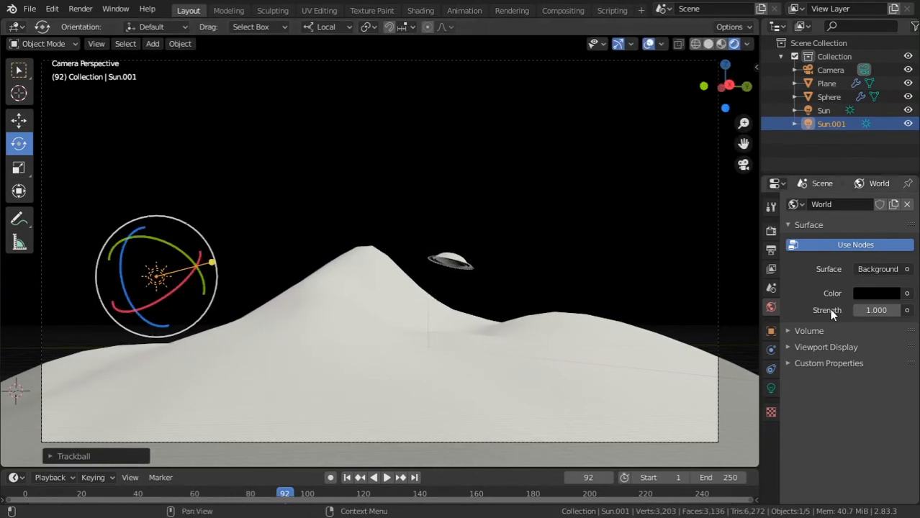
# Tint the second Sun light pale blue and set its strength to 3
pyautogui.click(772, 386)
pyautogui.click(861, 280)
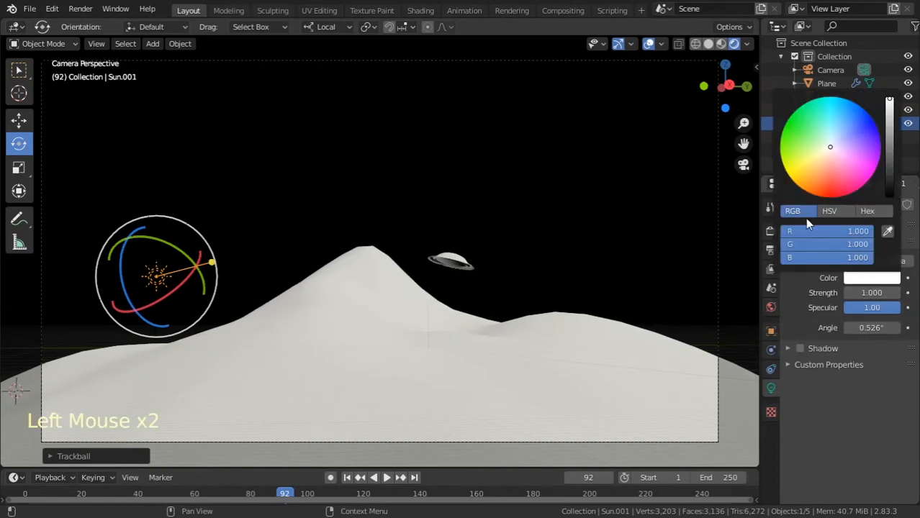
pyautogui.click(831, 139)
pyautogui.click(889, 292)
pyautogui.write('3')
pyautogui.press('Return')
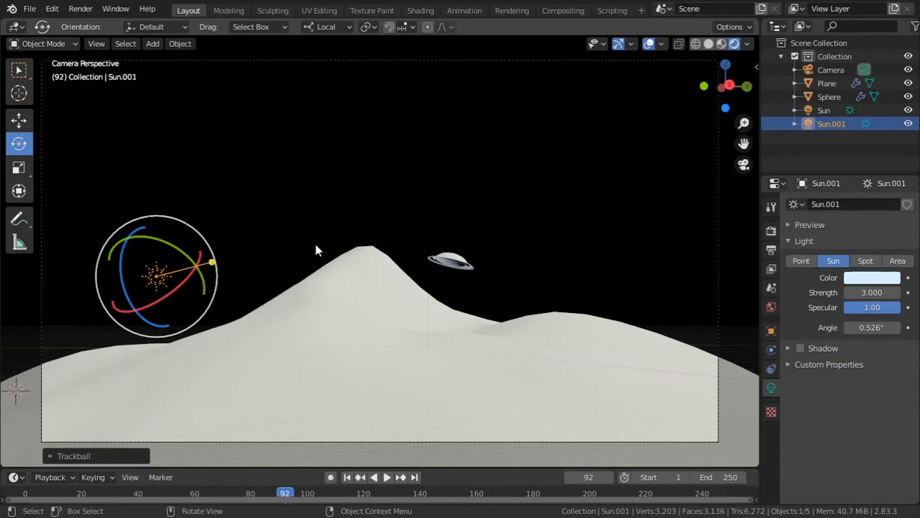
# Save the file and tilt the second Sun light's aim slightly down to nearly horizontal
pyautogui.hotkey('ctrl', 's')
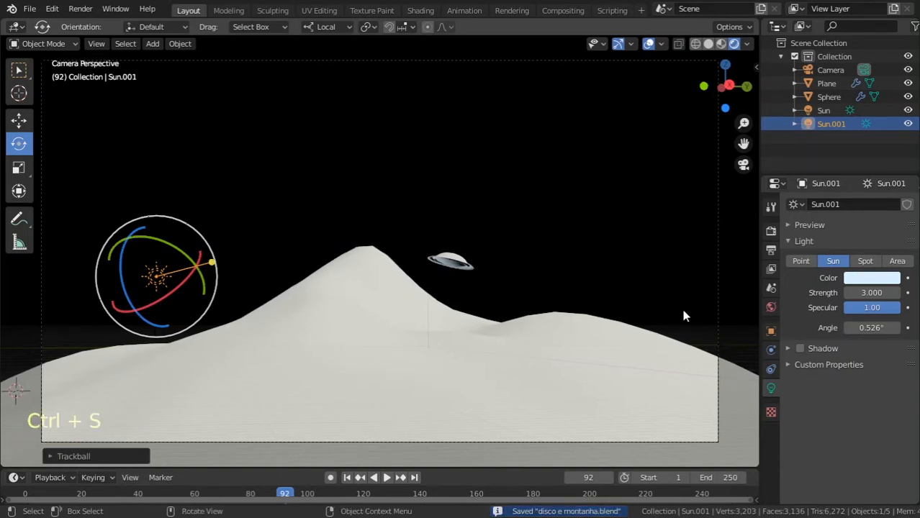
pyautogui.moveTo(209, 265); pyautogui.dragTo(214, 275)
# Set the world background color to a dark muted blue
pyautogui.click(771, 307)
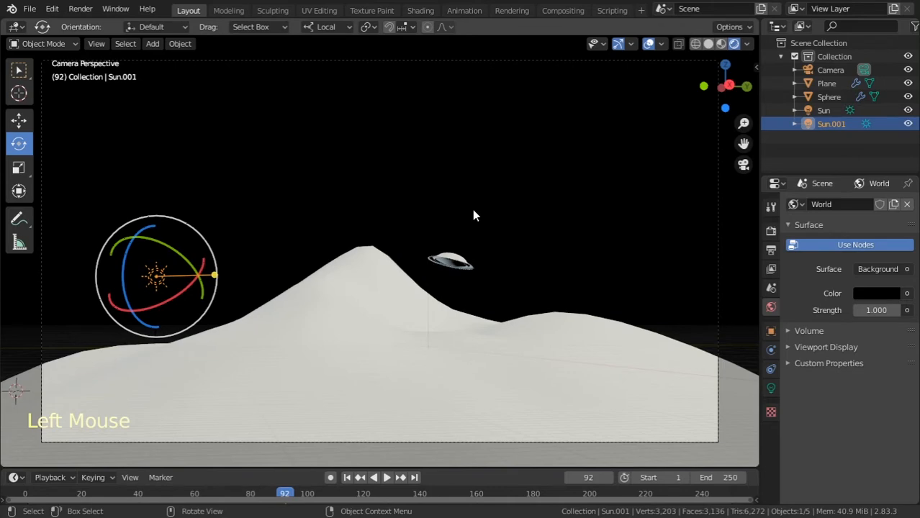
pyautogui.click(867, 293)
pyautogui.moveTo(891, 169); pyautogui.dragTo(891, 142)
pyautogui.moveTo(831, 148); pyautogui.dragTo(840, 110)
pyautogui.moveTo(890, 141)
pyautogui.mouseDown()
pyautogui.moveTo(890, 119)
pyautogui.moveTo(888, 167)
pyautogui.moveTo(890, 126)
pyautogui.moveTo(892, 153)
pyautogui.mouseUp()
pyautogui.click(807, 280)
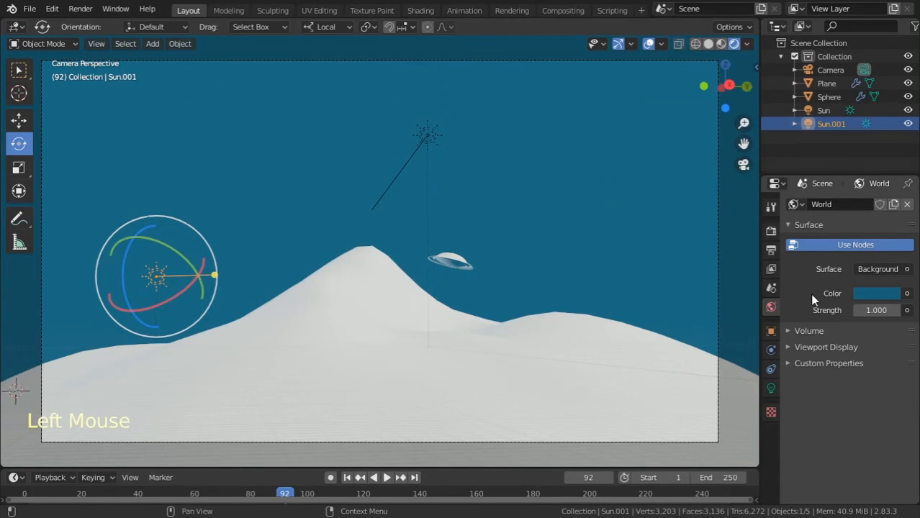
# Assign an Environment Texture to the world background color
pyautogui.click(907, 294)
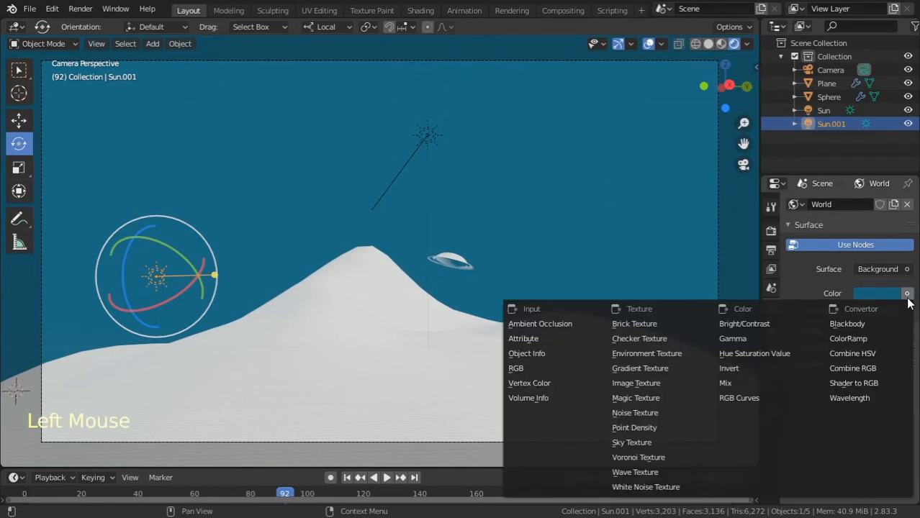
pyautogui.click(698, 353)
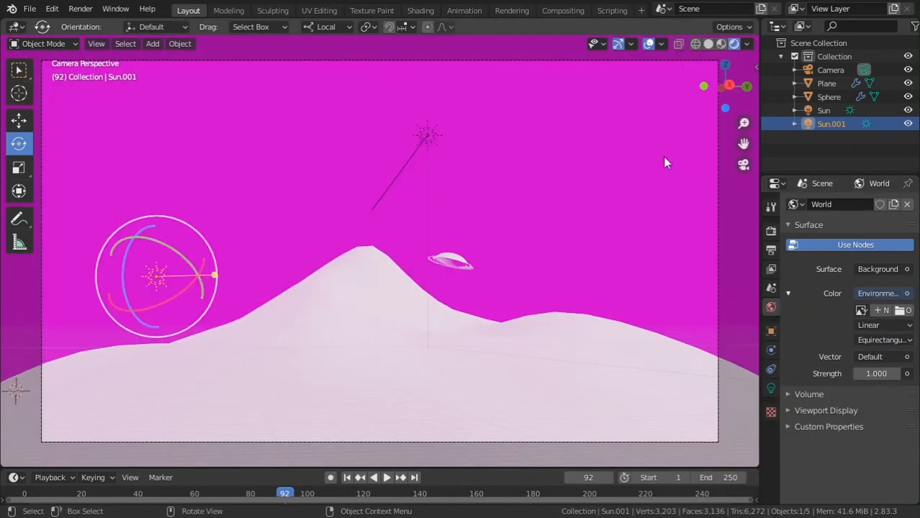
# Widen the Properties editor, and open the HDRI Haven website in Chrome by searching for "hdri haven"
pyautogui.moveTo(759, 320); pyautogui.dragTo(704, 328)
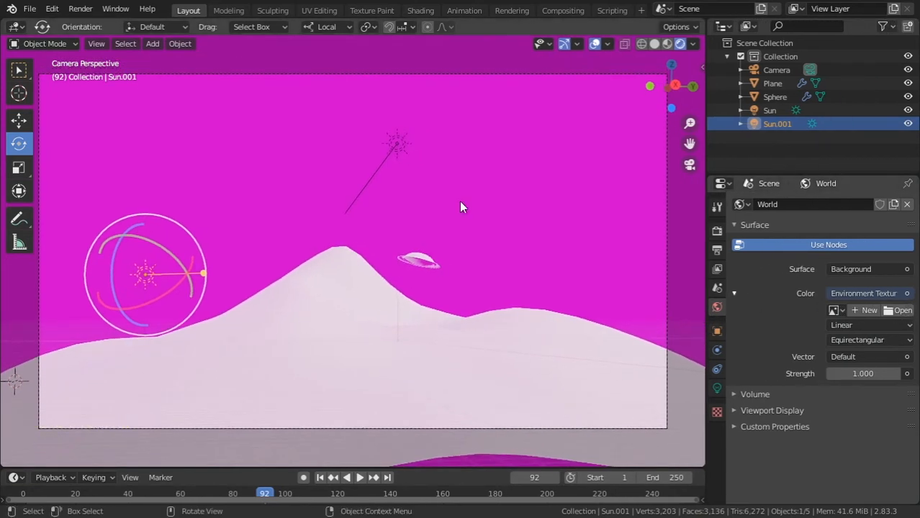
pyautogui.hotkey('alt', 'Tab')
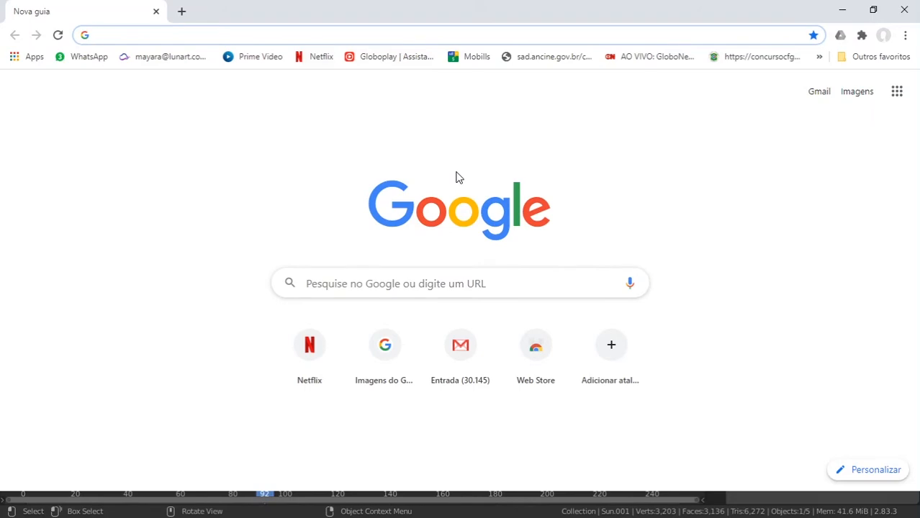
pyautogui.write('hdri ')
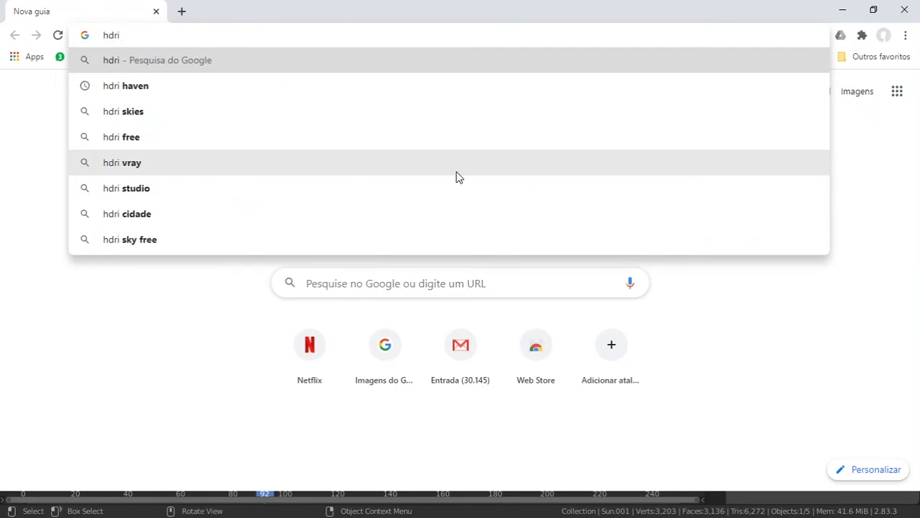
pyautogui.write('haven')
pyautogui.press('Return')
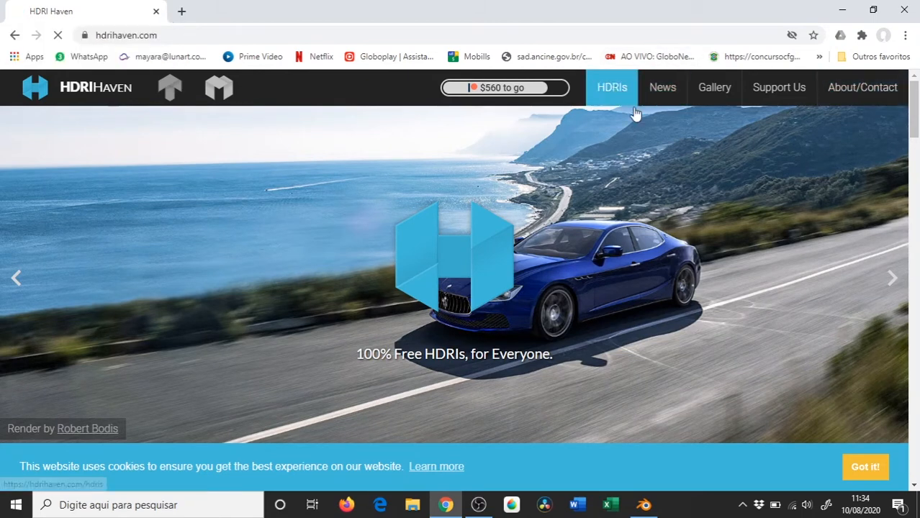
# Browse the Skies category of the HDRI library and open the Quarry 03 page
pyautogui.click(614, 90)
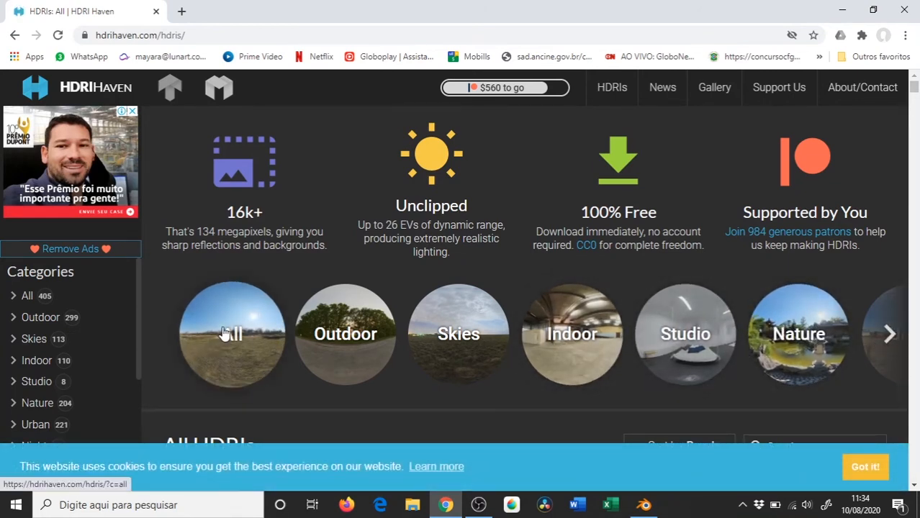
pyautogui.click(464, 331)
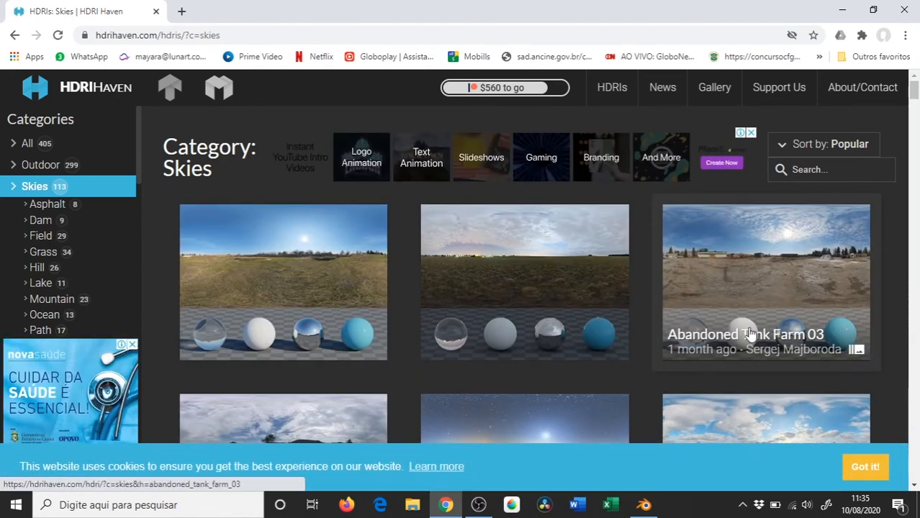
pyautogui.scroll(-3, 749, 333)
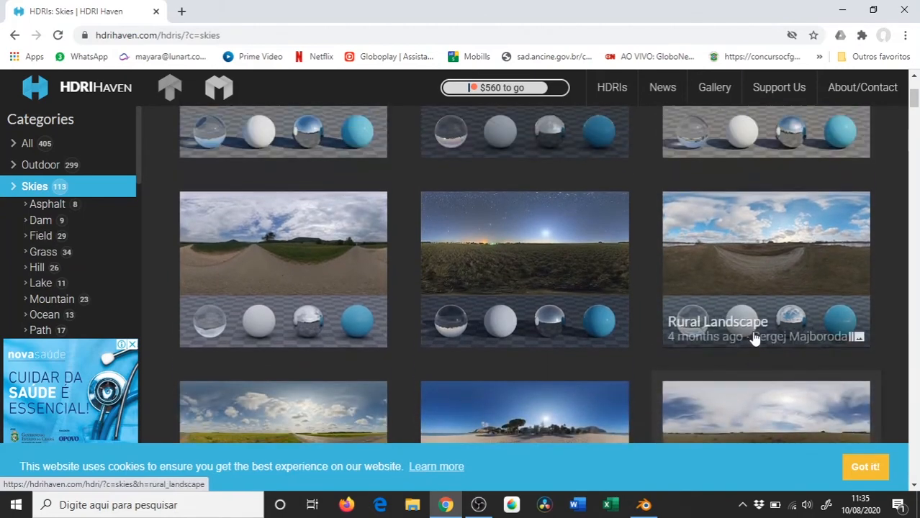
pyautogui.scroll(2, 754, 338)
pyautogui.scroll(-5, 754, 338)
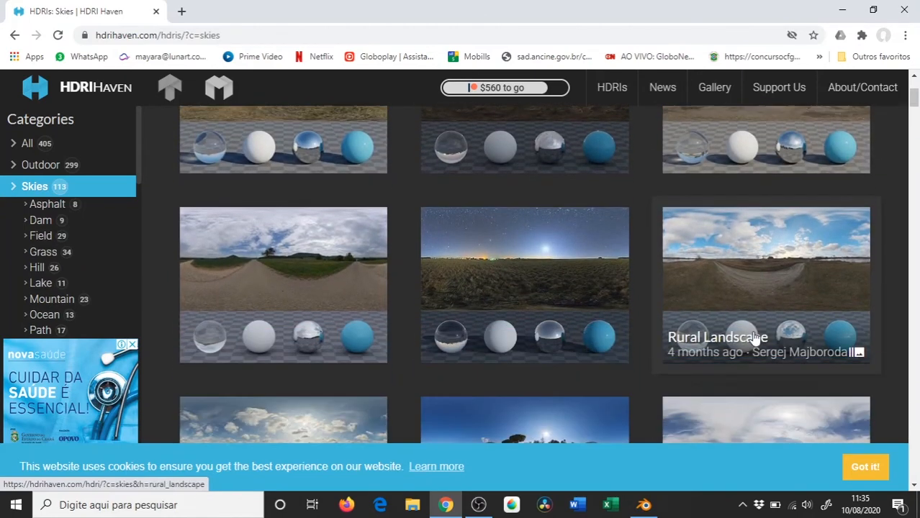
pyautogui.scroll(5, 754, 338)
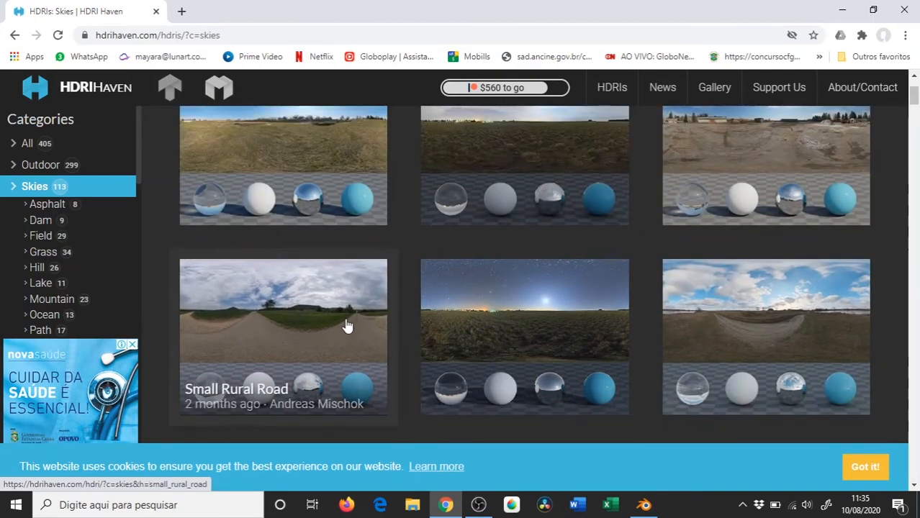
pyautogui.scroll(2, 339, 319)
pyautogui.scroll(-5, 339, 318)
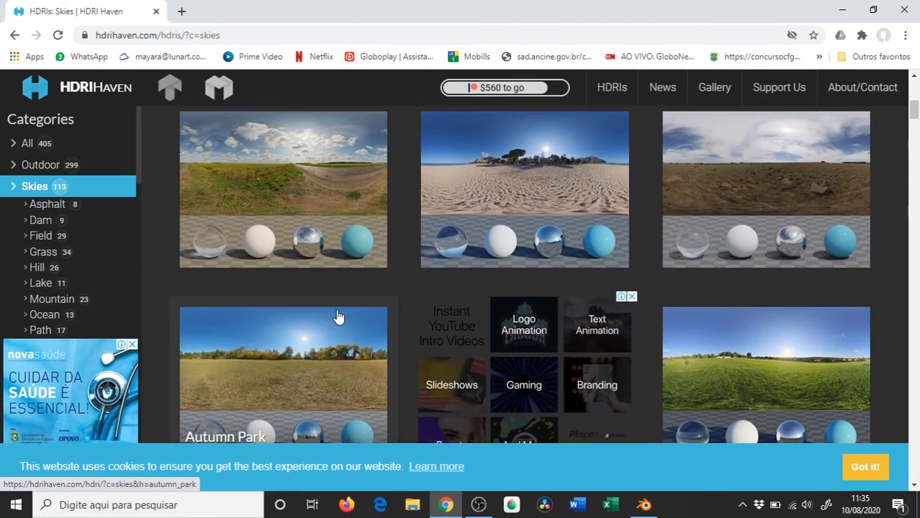
pyautogui.scroll(-4, 339, 318)
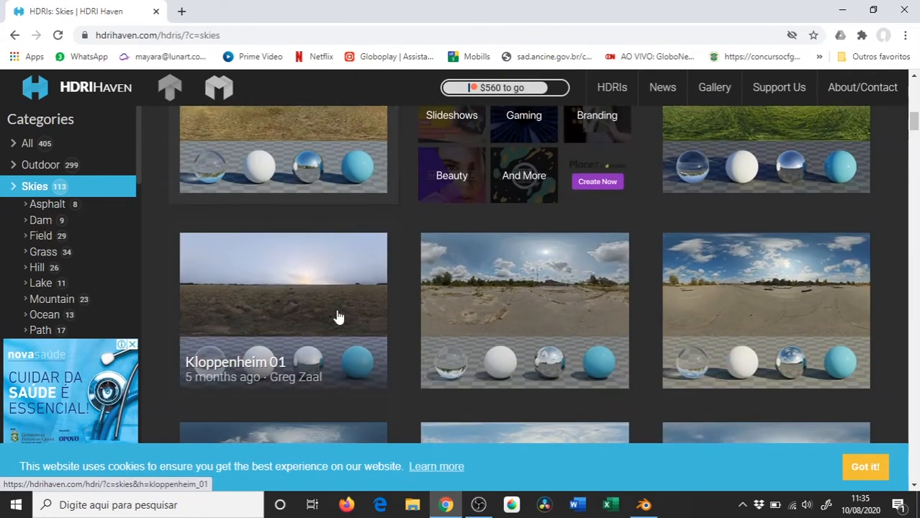
pyautogui.scroll(-4, 339, 317)
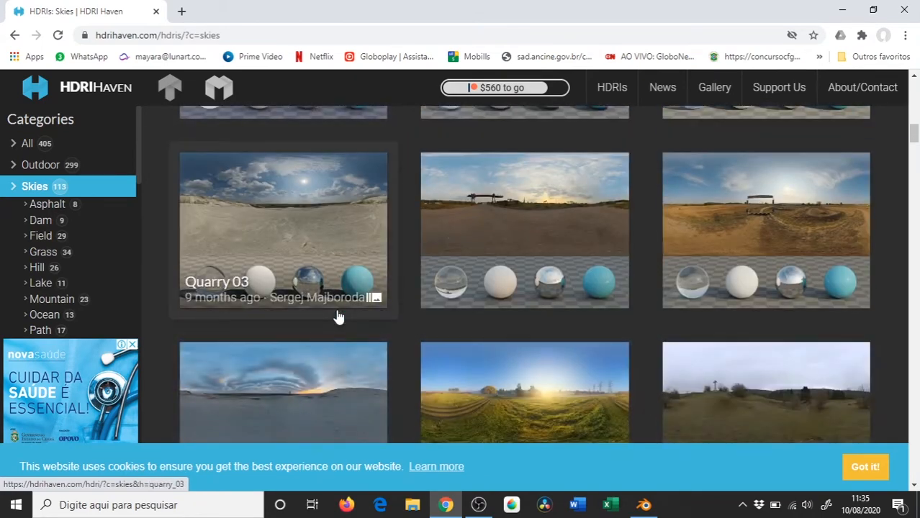
pyautogui.scroll(1, 339, 318)
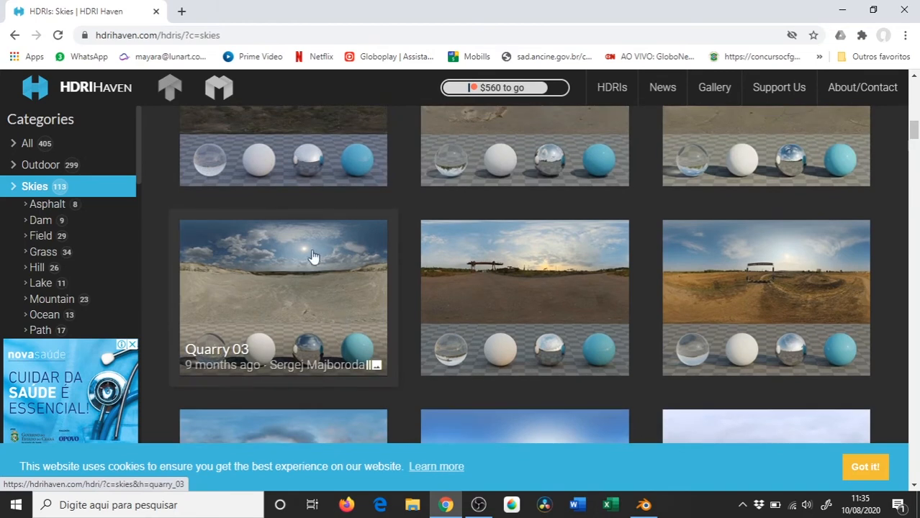
pyautogui.click(260, 265)
pyautogui.scroll(2, 441, 220)
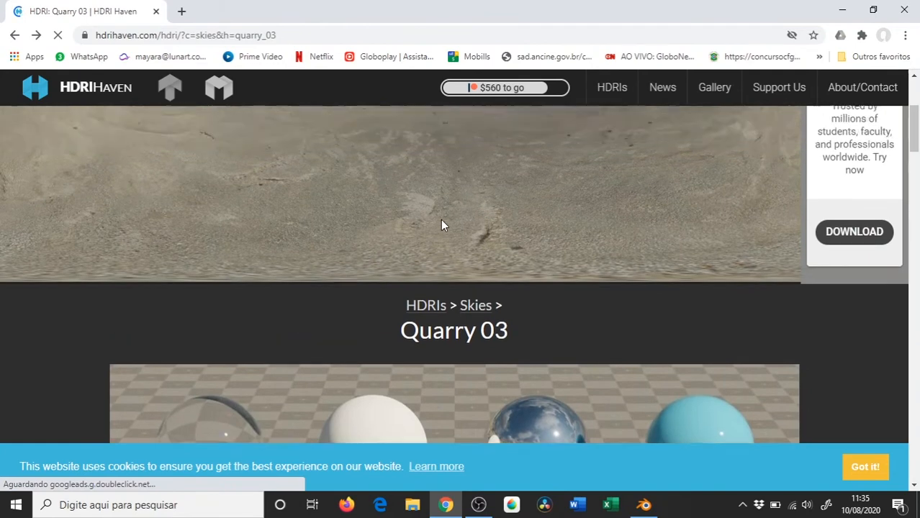
# Download the 2k HDR version of Quarry 03 and save it as quarry_03_2k.hdr in the Modelagem3D-1 folder
pyautogui.scroll(-4, 441, 220)
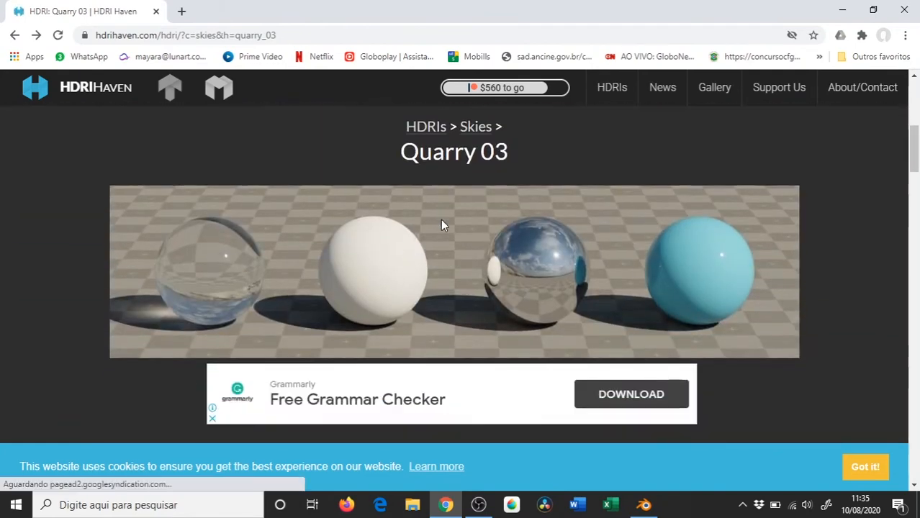
pyautogui.scroll(-4, 441, 225)
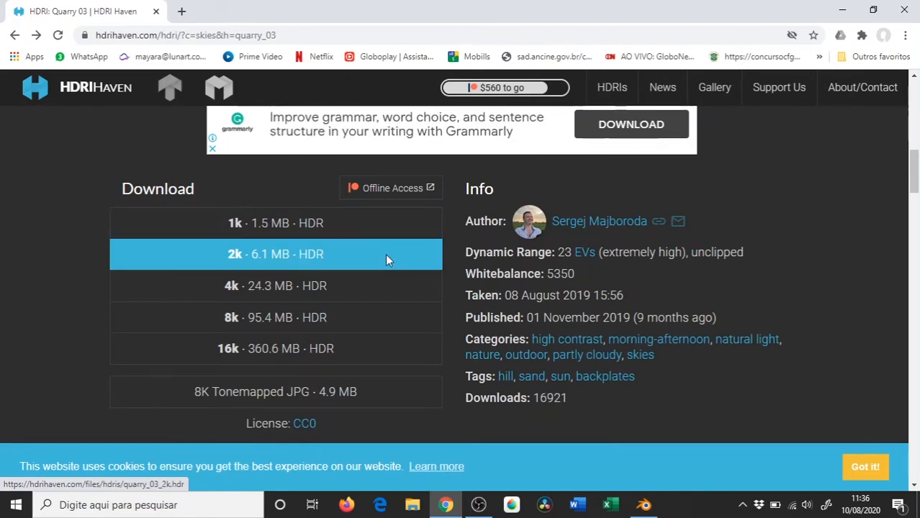
pyautogui.click(309, 257)
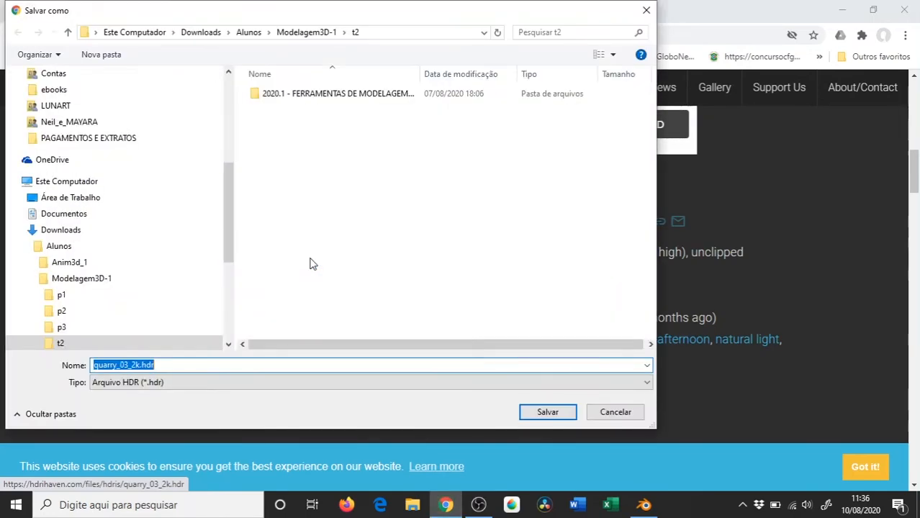
pyautogui.click(291, 33)
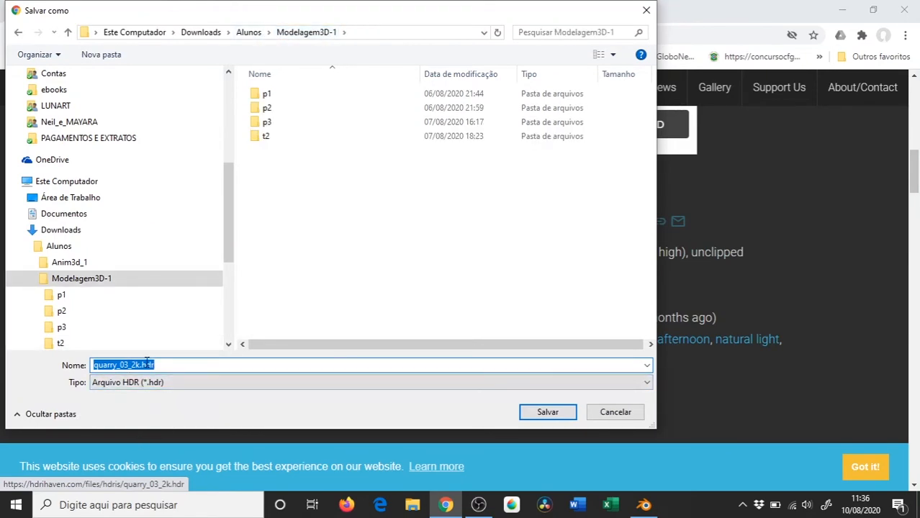
pyautogui.click(361, 32)
pyautogui.click(547, 413)
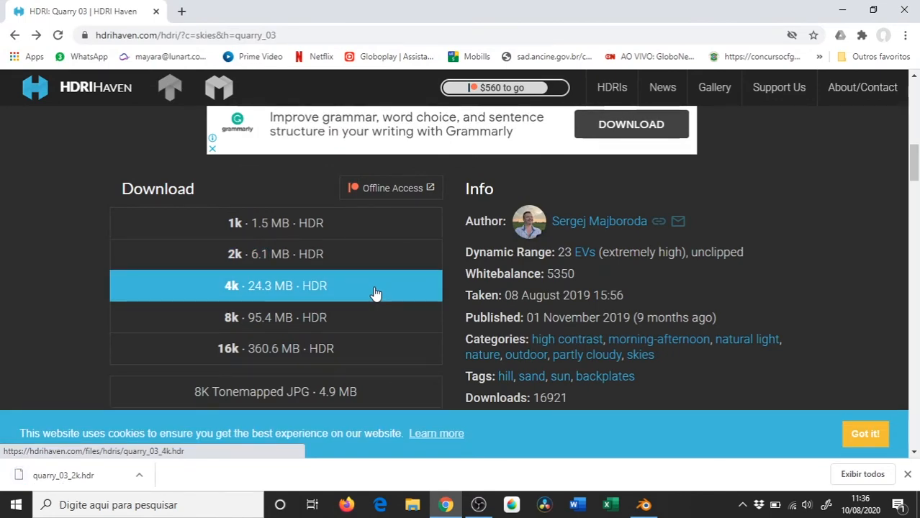
# Switch back to Blender and load quarry_03_2k.hdr from the Modelagem3D-1 folder as the world's environment texture
pyautogui.click(643, 505)
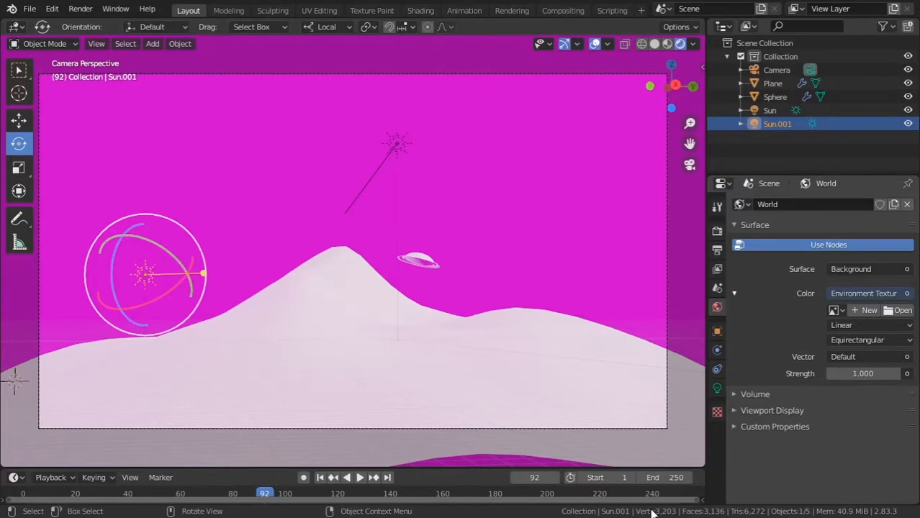
pyautogui.click(892, 311)
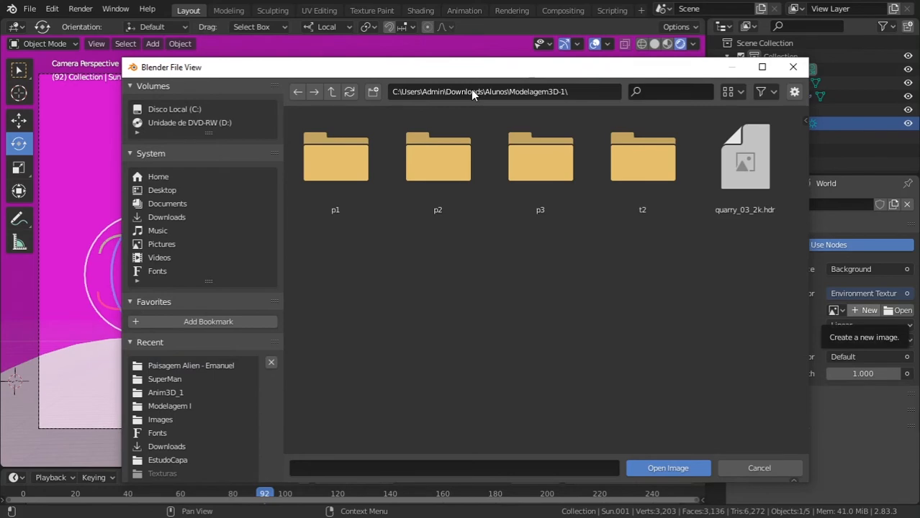
pyautogui.click(768, 141)
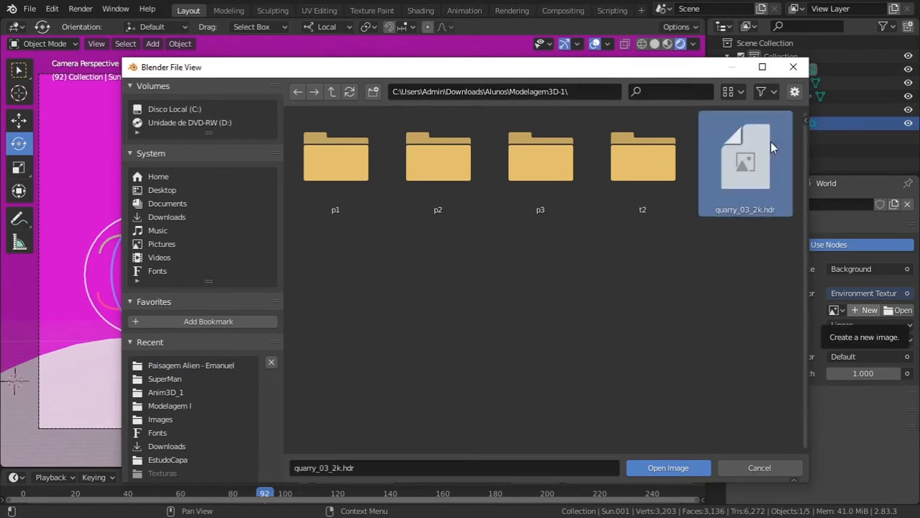
pyautogui.click(693, 466)
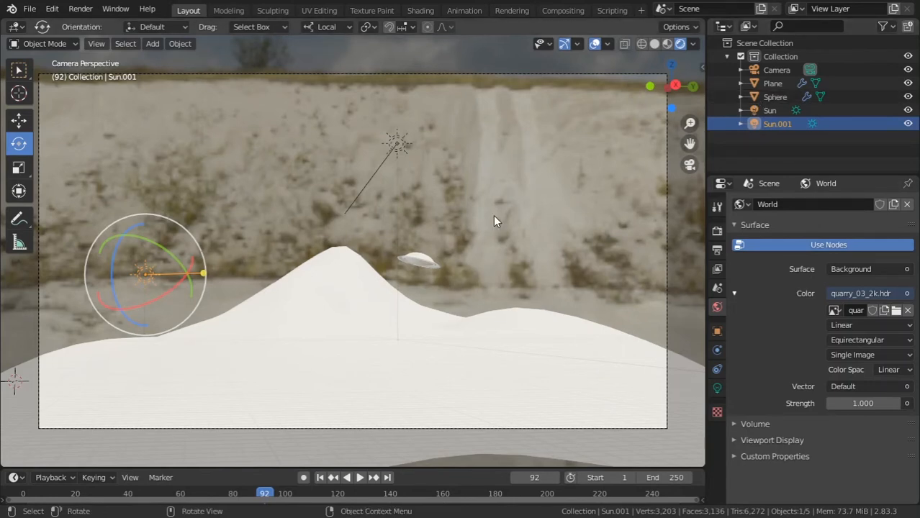
# Delete the second Sun light, Sun.001, from the scene
pyautogui.press('KP_0')
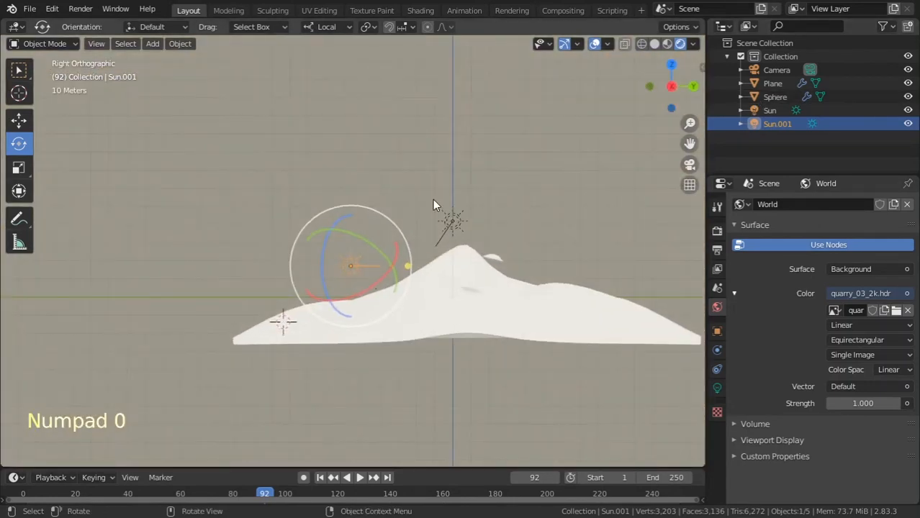
pyautogui.moveTo(417, 187); pyautogui.dragTo(467, 286, button='middle')
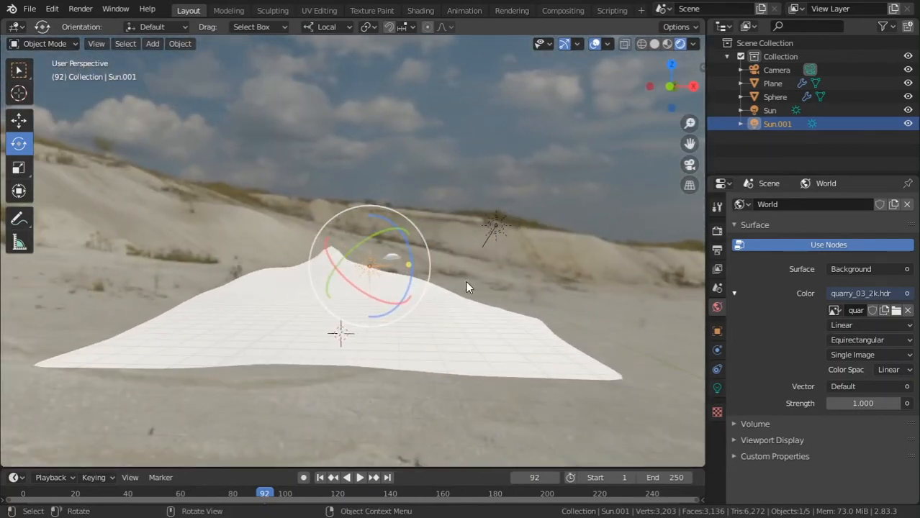
pyautogui.press('x')
pyautogui.click(384, 265)
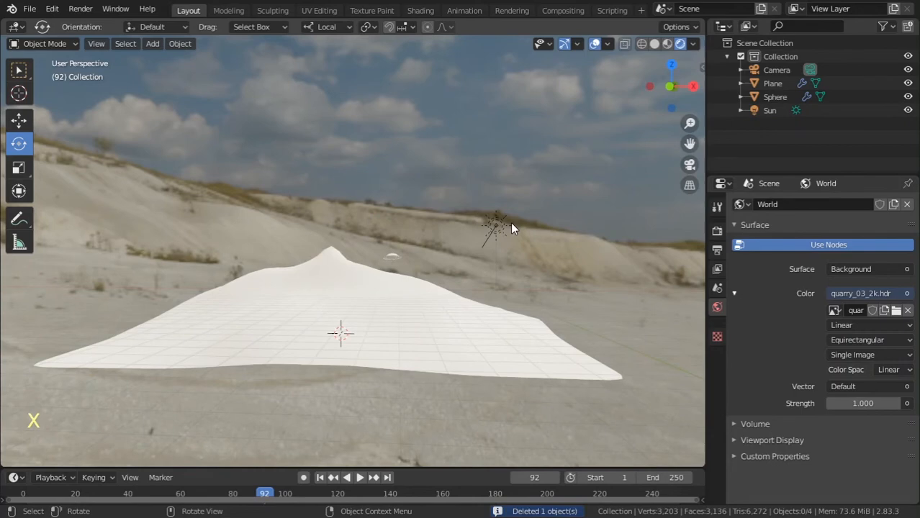
# Try deleting the remaining Sun light in camera view, and undo the deletion
pyautogui.press('KP_0')
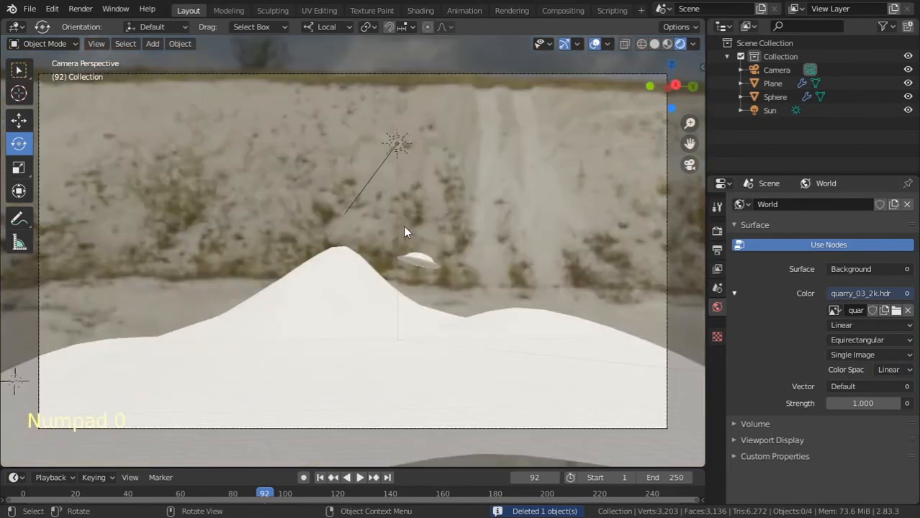
pyautogui.click(396, 144)
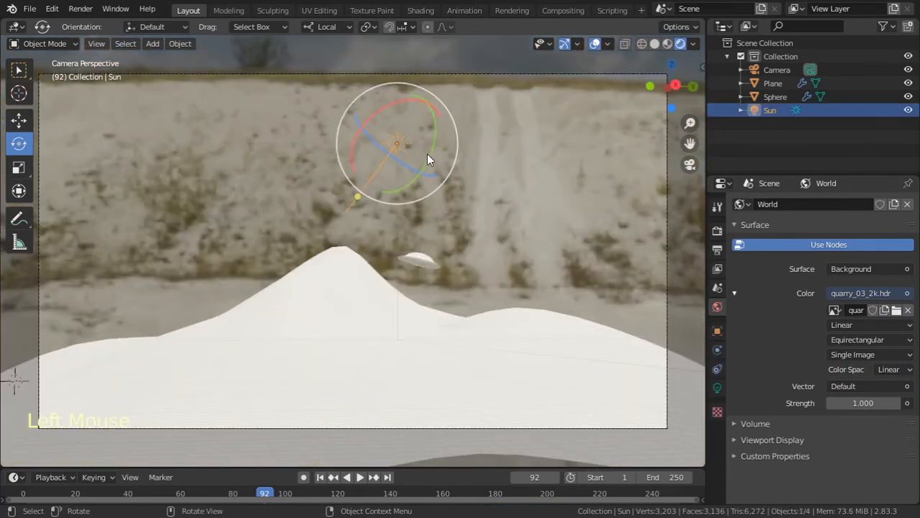
pyautogui.press('x')
pyautogui.click(426, 155)
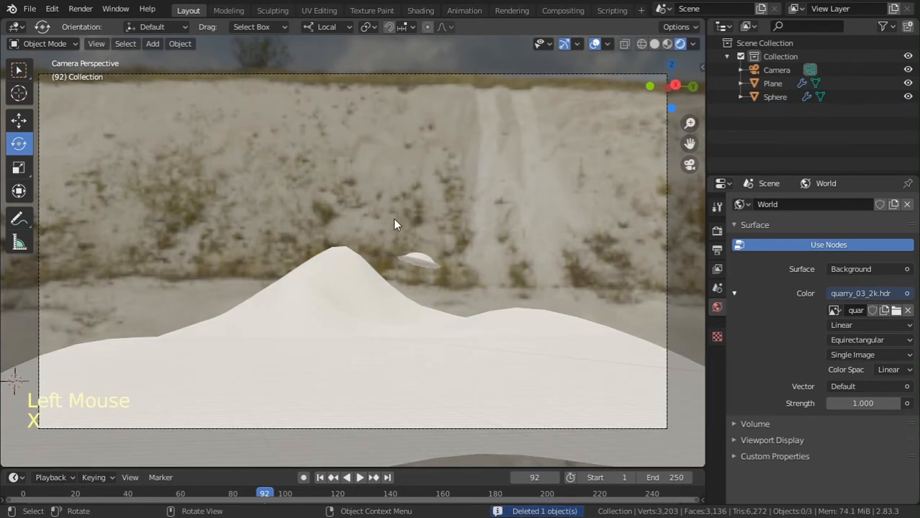
pyautogui.hotkey('ctrl', 'z')
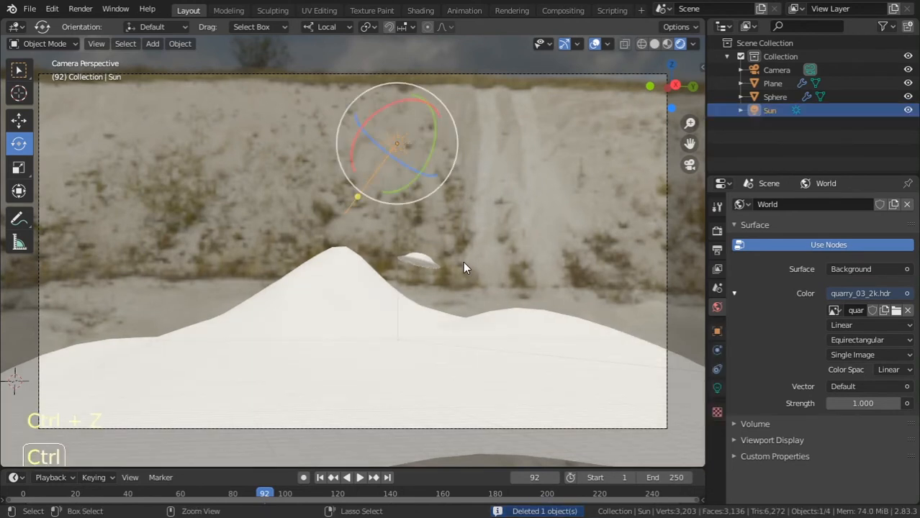
# Rotate the remaining Sun light slightly so it aims more steeply down, and inspect the scene against the sky
pyautogui.press('r')
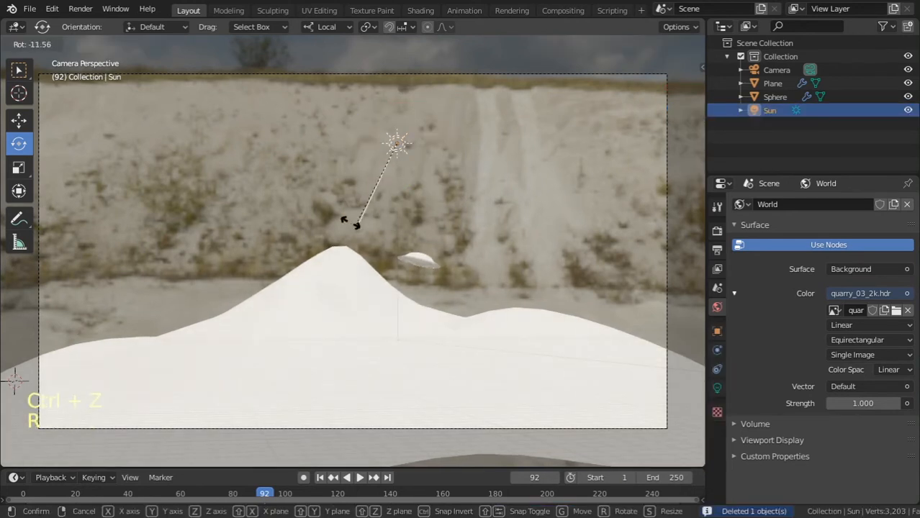
pyautogui.click(361, 219)
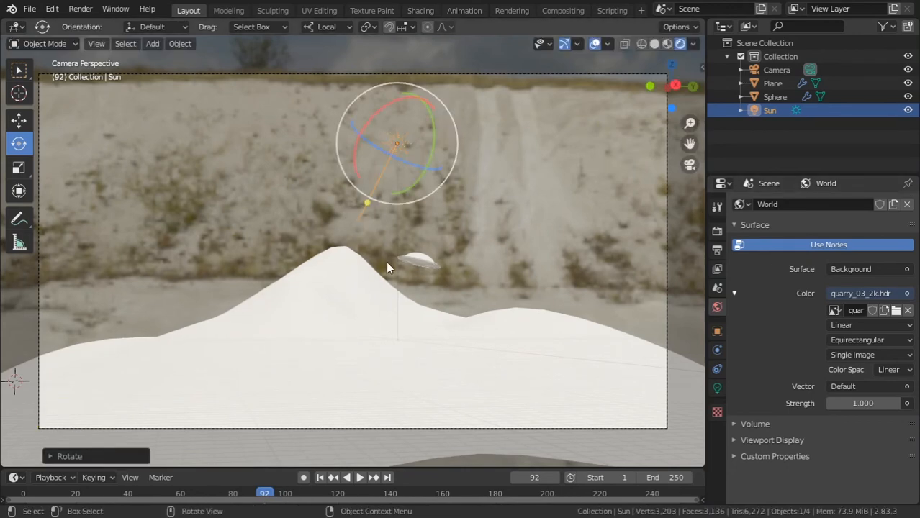
pyautogui.moveTo(332, 263); pyautogui.dragTo(526, 259, button='middle')
pyautogui.scroll(-1, 526, 259)
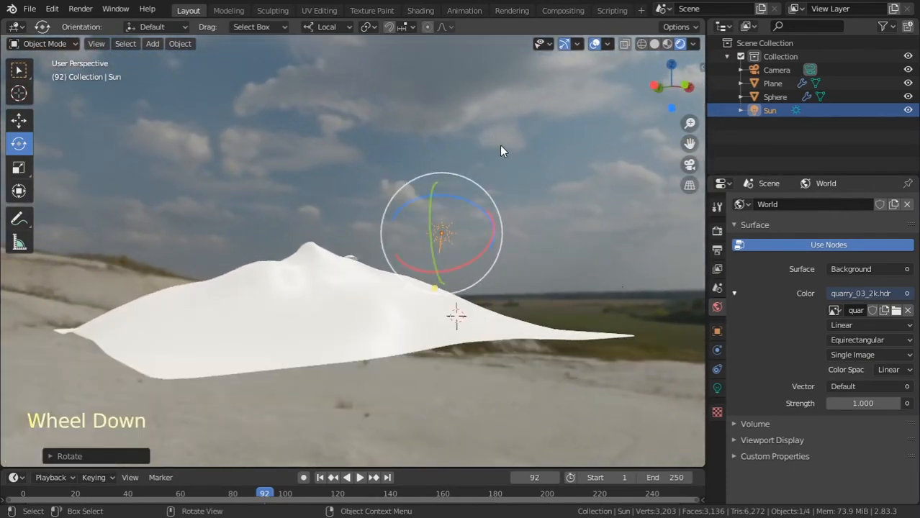
# Switch to the Shading workspace and show the World node tree in the shader editor
pyautogui.click(421, 10)
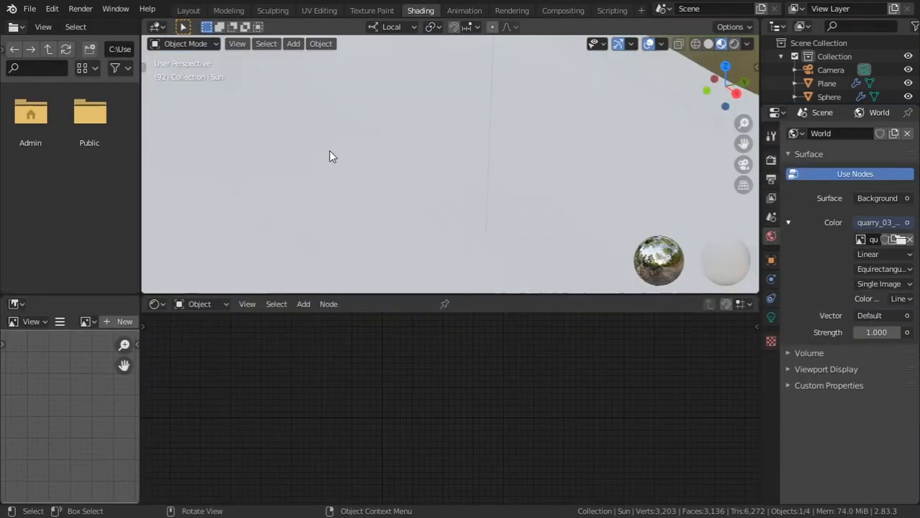
pyautogui.click(191, 305)
pyautogui.click(206, 336)
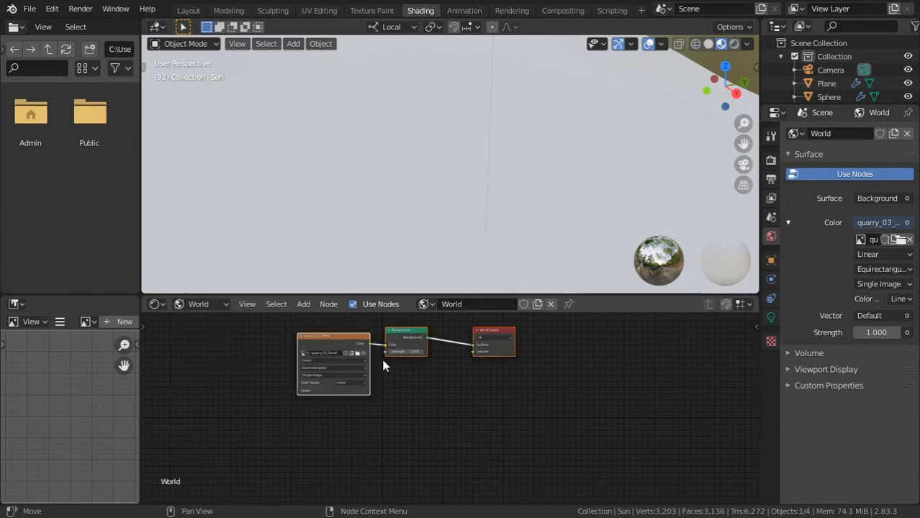
# Show the scene through the camera with Rendered viewport shading
pyautogui.scroll(2, 417, 367)
pyautogui.press('KP_0')
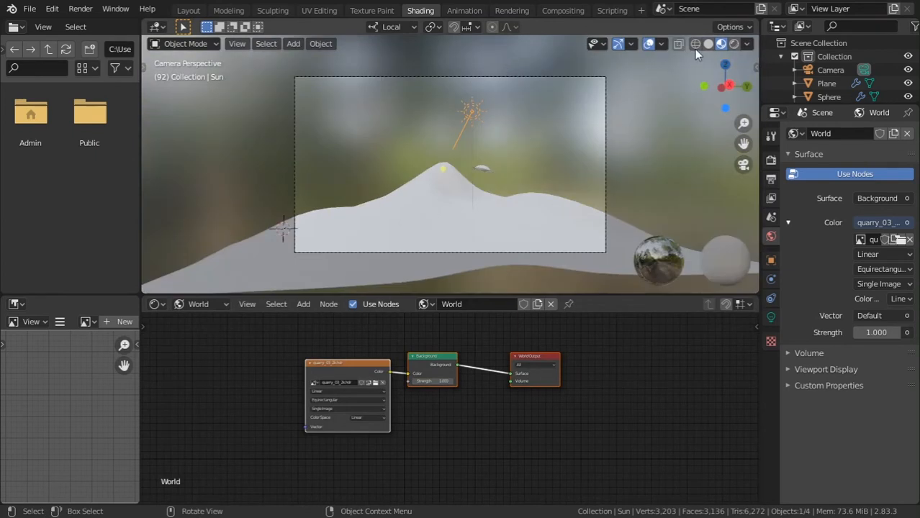
pyautogui.click(733, 43)
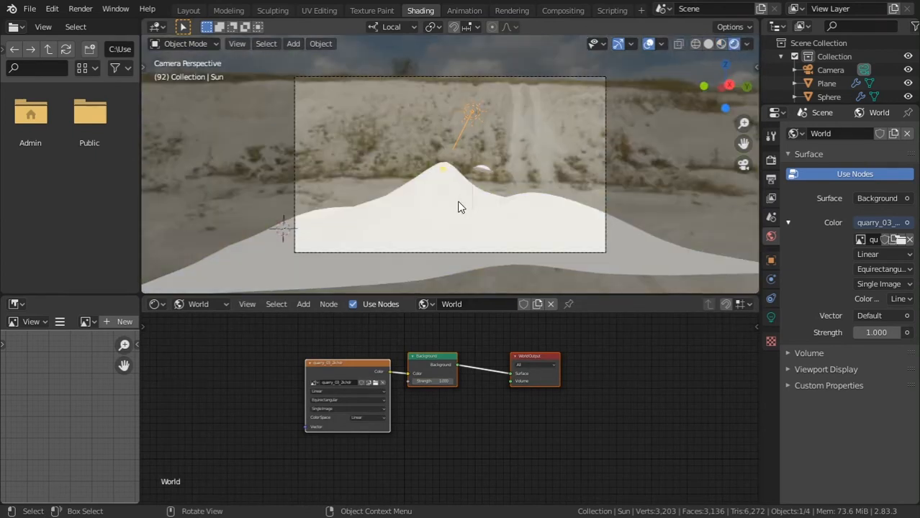
# Move the Background and World Output nodes away from the quarry_03_2k.hdr texture node, and select the texture node
pyautogui.moveTo(602, 326); pyautogui.dragTo(422, 411)
pyautogui.moveTo(514, 352); pyautogui.dragTo(603, 355)
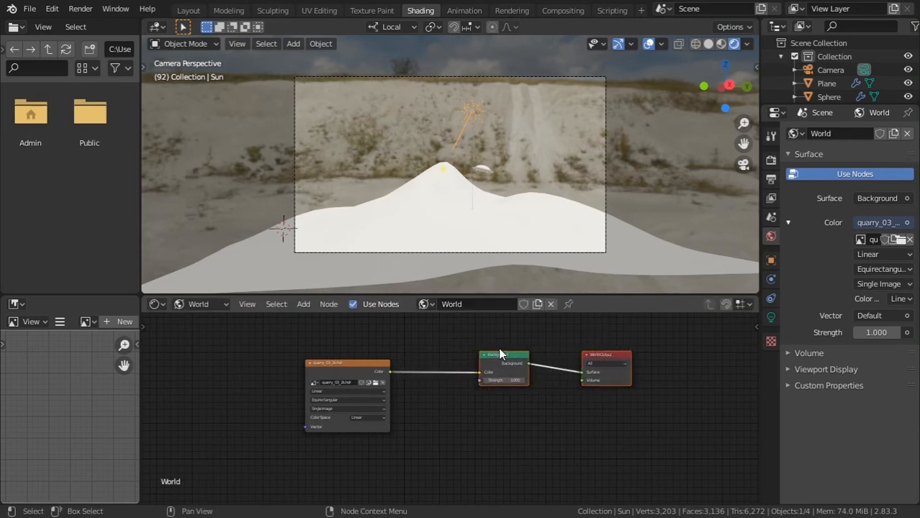
pyautogui.click(351, 371)
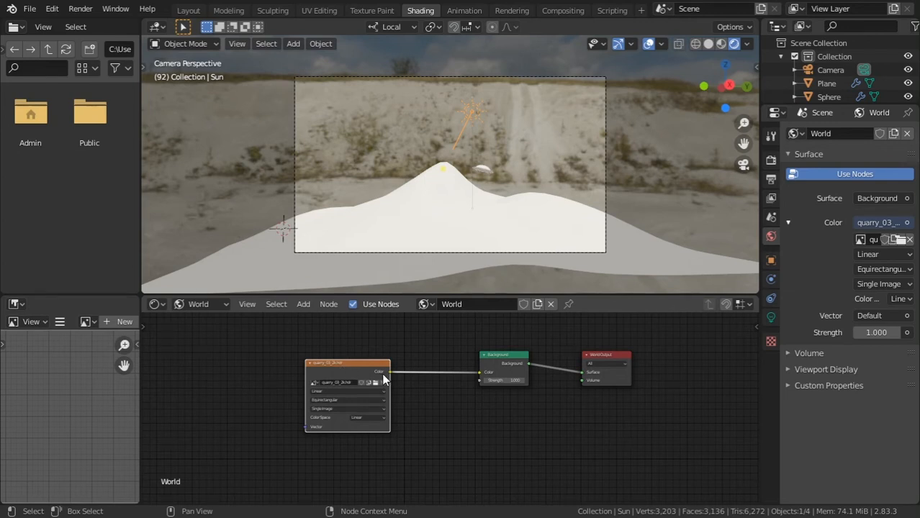
# Search the add-on preferences for "node" to check whether Node Wrangler is enabled, and close the preferences
pyautogui.click(51, 9)
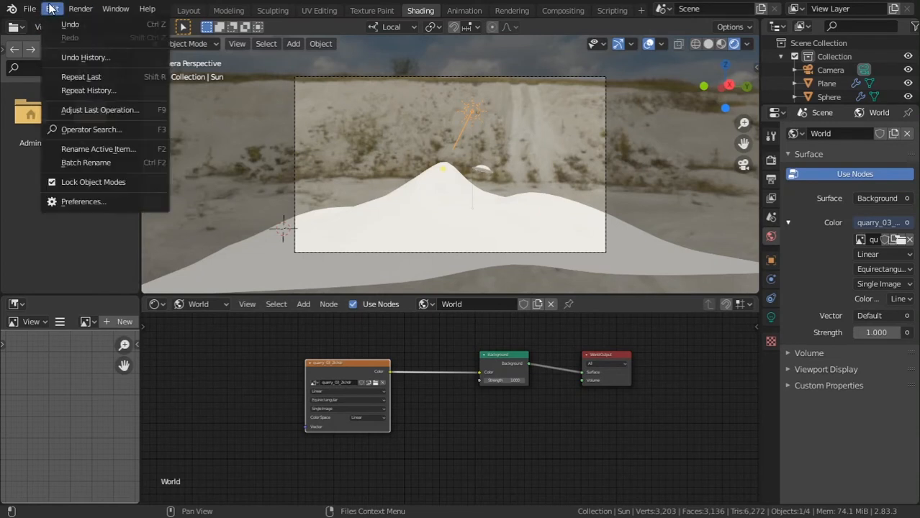
pyautogui.click(110, 203)
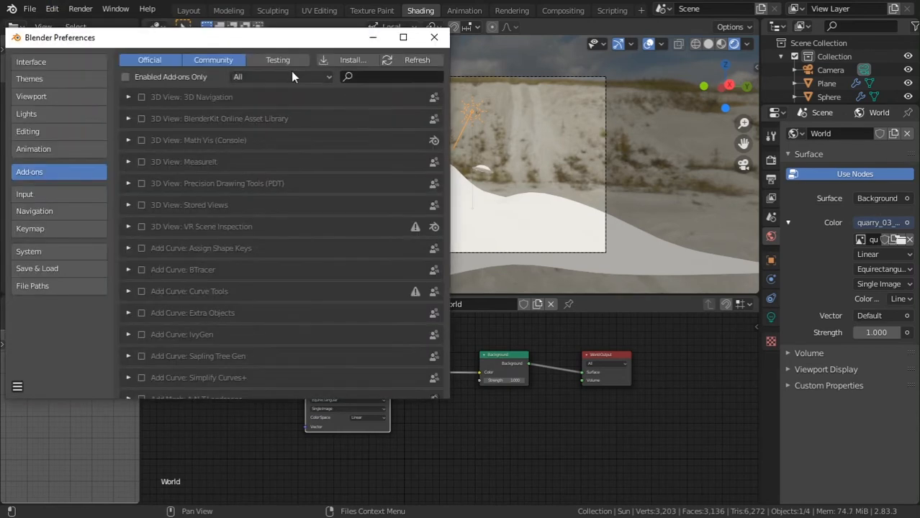
pyautogui.click(373, 77)
pyautogui.write('n')
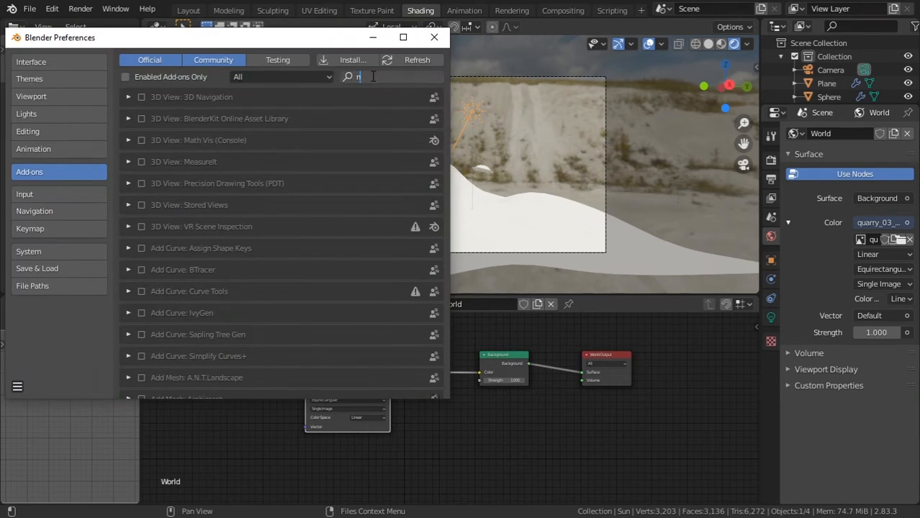
pyautogui.write('ode')
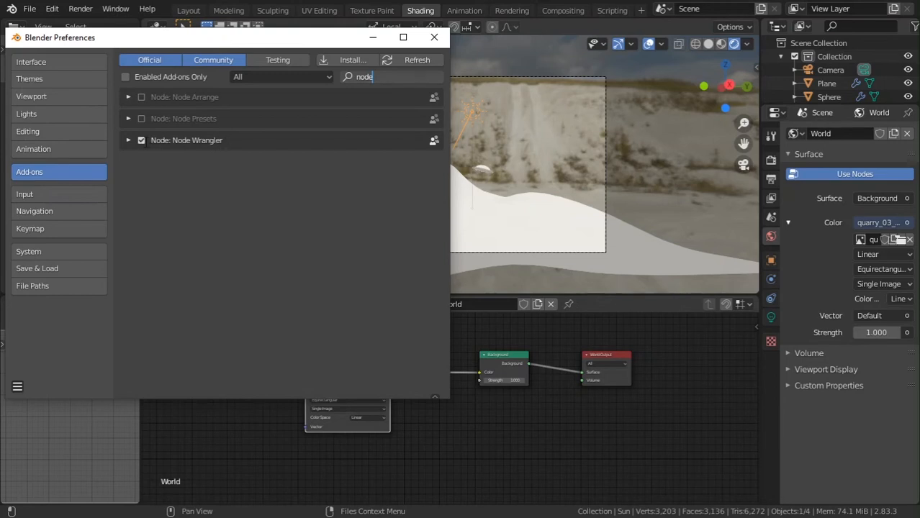
pyautogui.click(434, 37)
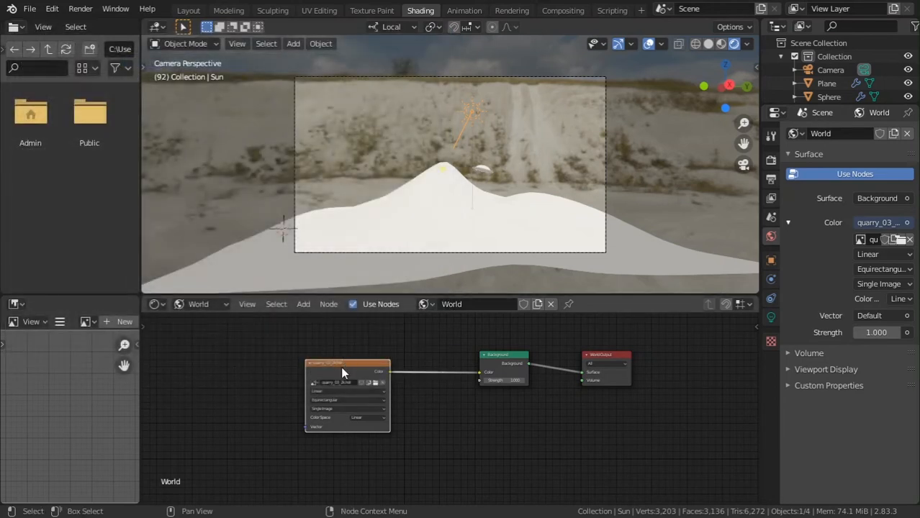
# Add Texture Coordinate and Mapping nodes to the quarry_03_2k.hdr texture using Node Wrangler, and space the nodes apart
pyautogui.press('ctrl')
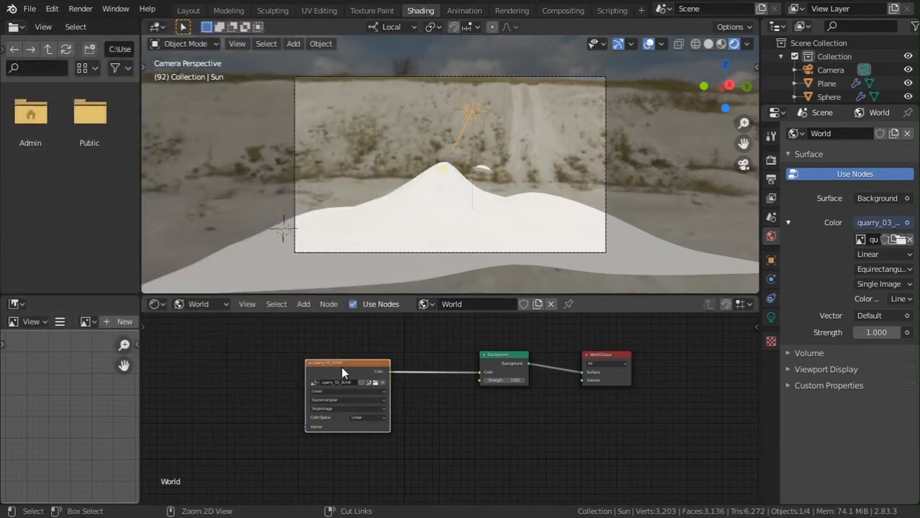
pyautogui.hotkey('ctrl', 't')
pyautogui.moveTo(342, 349); pyautogui.dragTo(493, 351, button='middle')
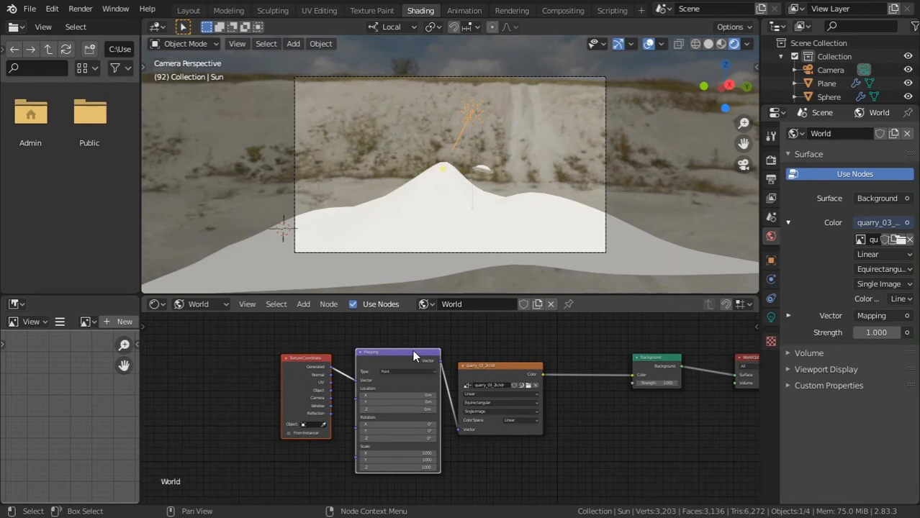
pyautogui.moveTo(253, 349); pyautogui.dragTo(339, 350)
pyautogui.scroll(3, 390, 422)
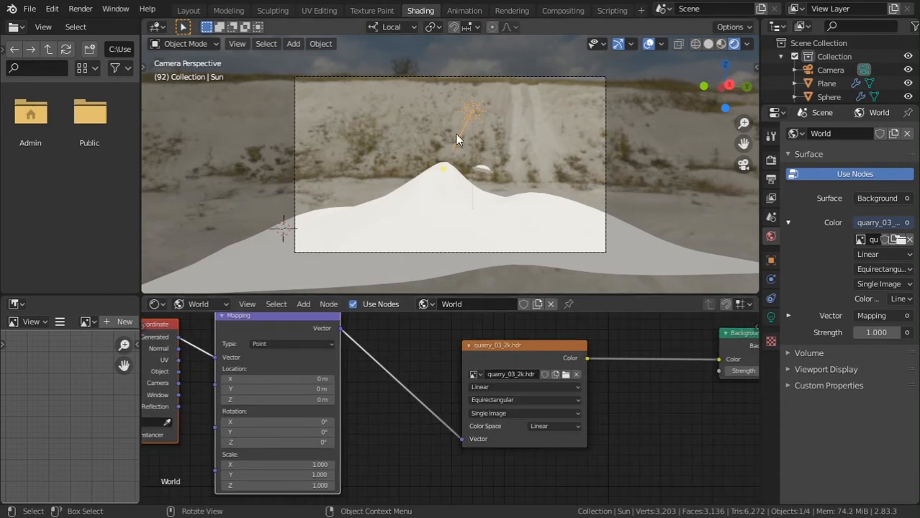
# Set the Mapping node's rotation to about X 1.7°, Y 19.5° and Z -21.3° so clouds fill the camera background
pyautogui.scroll(4, 455, 133)
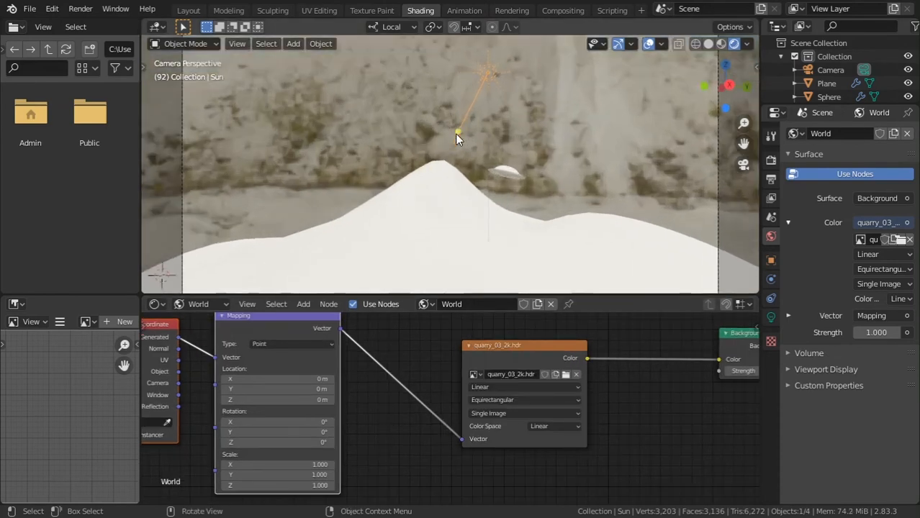
pyautogui.scroll(-3, 455, 134)
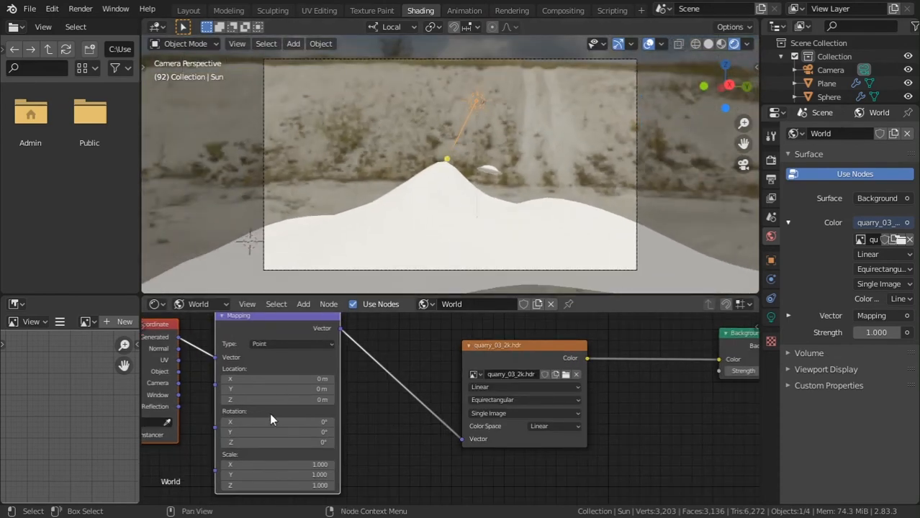
pyautogui.moveTo(298, 435); pyautogui.dragTo(349, 429)
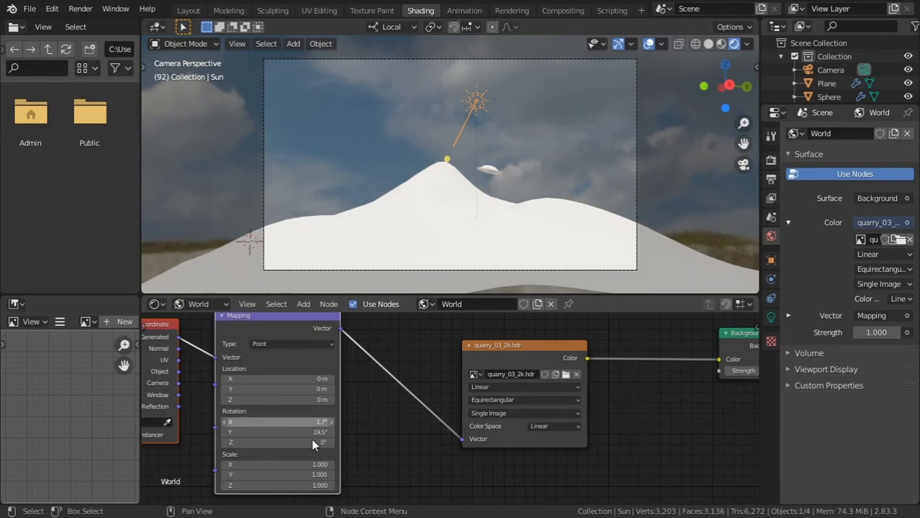
pyautogui.moveTo(314, 442)
pyautogui.mouseDown()
pyautogui.moveTo(134, 441)
pyautogui.moveTo(304, 451)
pyautogui.moveTo(315, 441)
pyautogui.mouseUp()
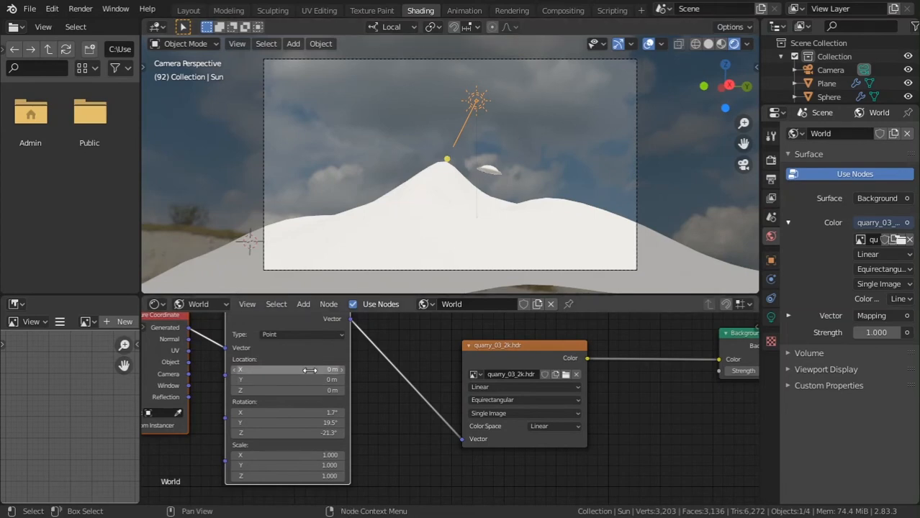
# Try changing the Mapping node's X scale, and restore it to 1
pyautogui.moveTo(316, 455); pyautogui.dragTo(327, 454)
pyautogui.click(320, 454)
pyautogui.write('2.0')
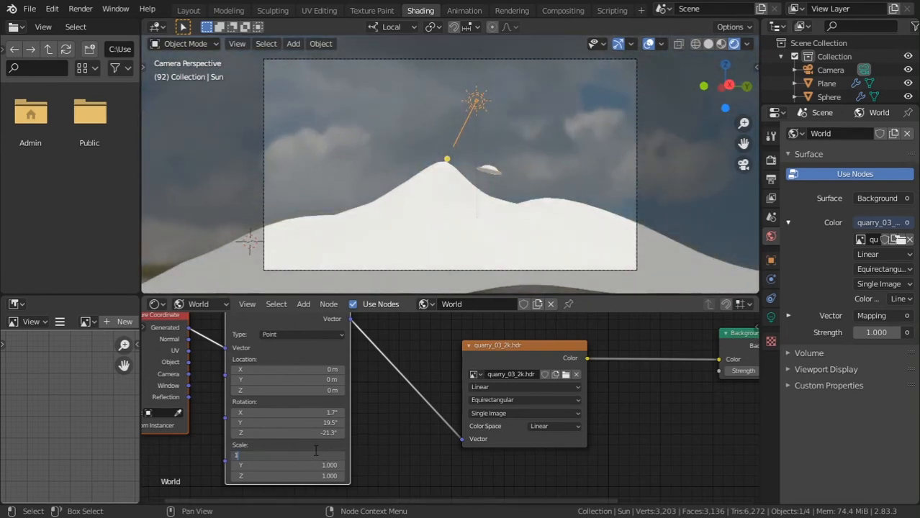
pyautogui.press('Return')
# Set the Mapping node's X rotation to -1°, and return to the Layout workspace in camera view
pyautogui.moveTo(309, 421)
pyautogui.mouseDown()
pyautogui.moveTo(338, 424)
pyautogui.moveTo(309, 417)
pyautogui.mouseUp()
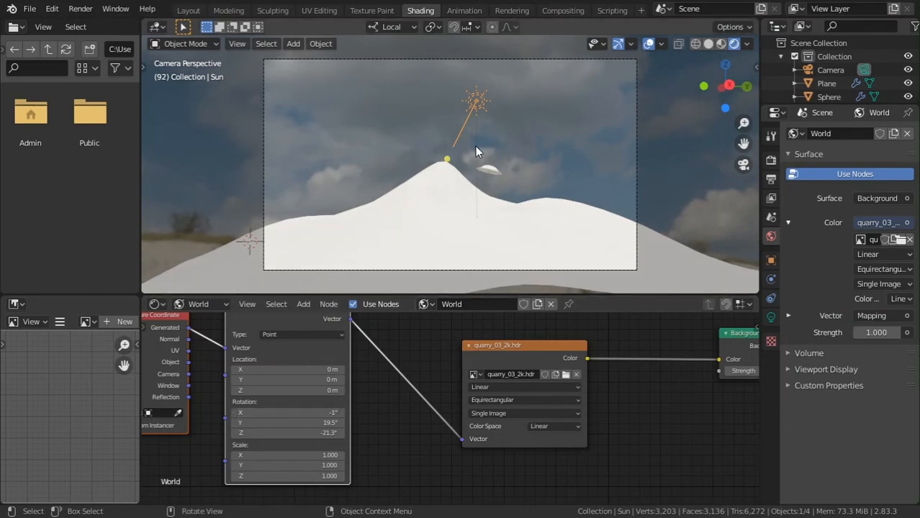
pyautogui.click(189, 10)
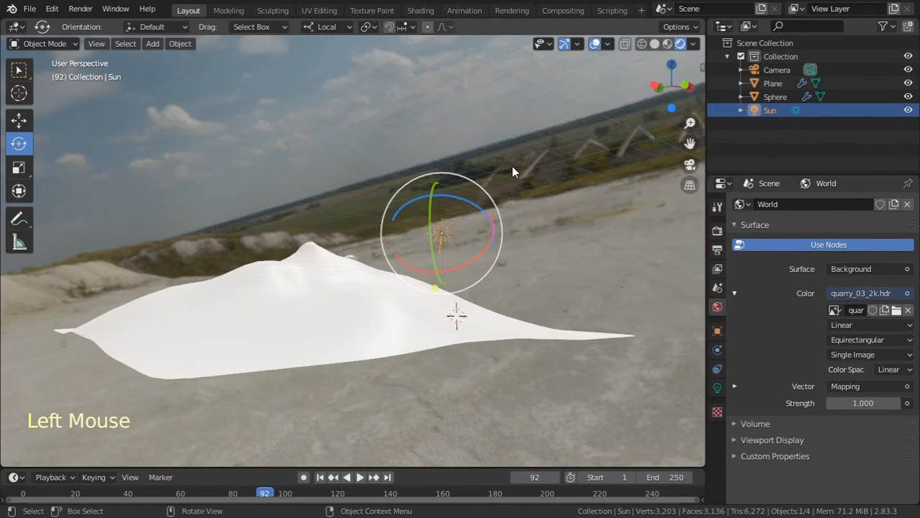
pyautogui.press('KP_0')
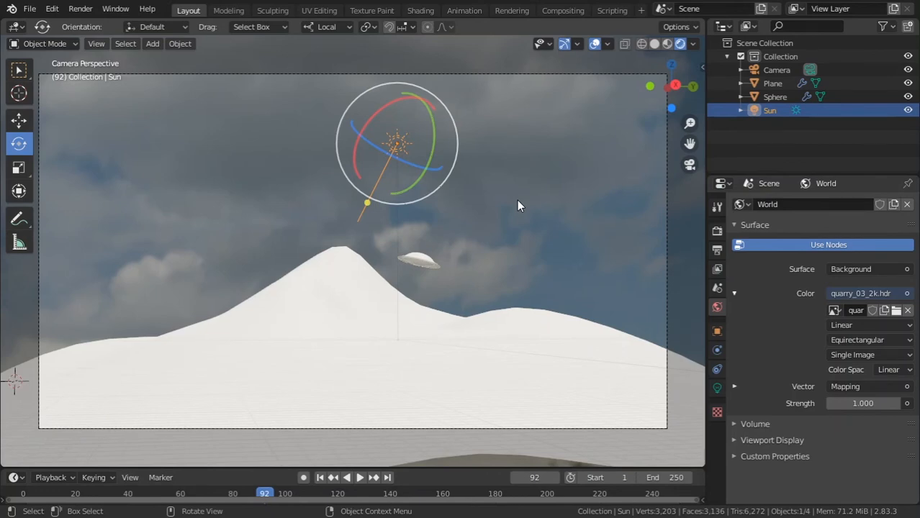
# Try raising the world background strength to about 2.9, and restore it to 1
pyautogui.moveTo(888, 404); pyautogui.dragTo(858, 416)
pyautogui.click(863, 403)
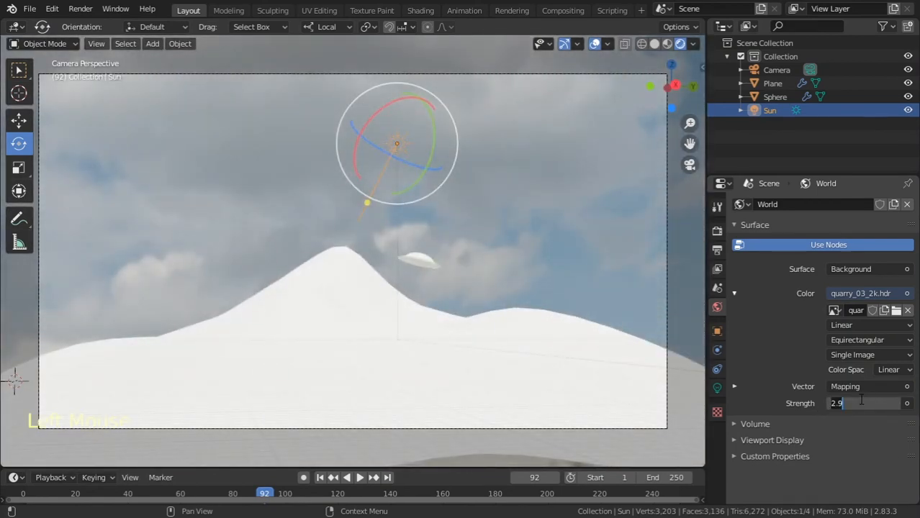
pyautogui.press('Return')
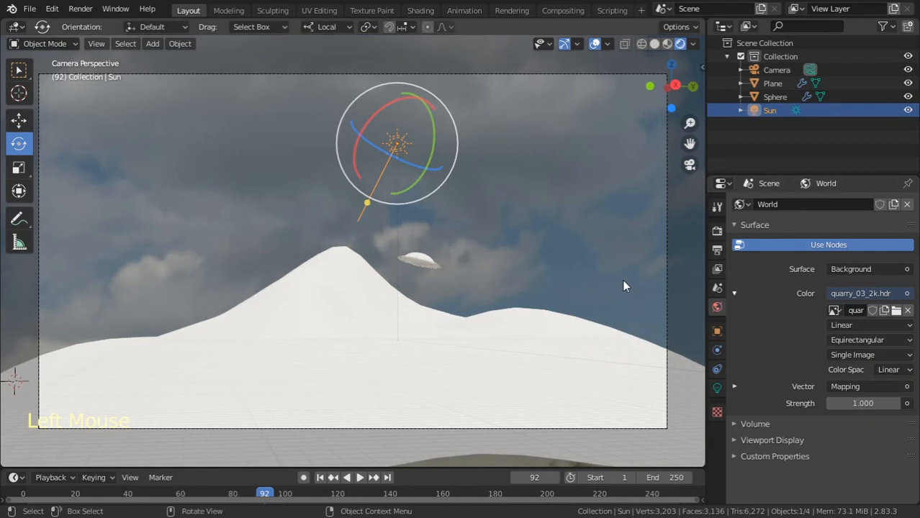
# Set the Sun light's strength to 1
pyautogui.click(717, 388)
pyautogui.doubleClick(851, 295)
pyautogui.write('1')
pyautogui.press('Return')
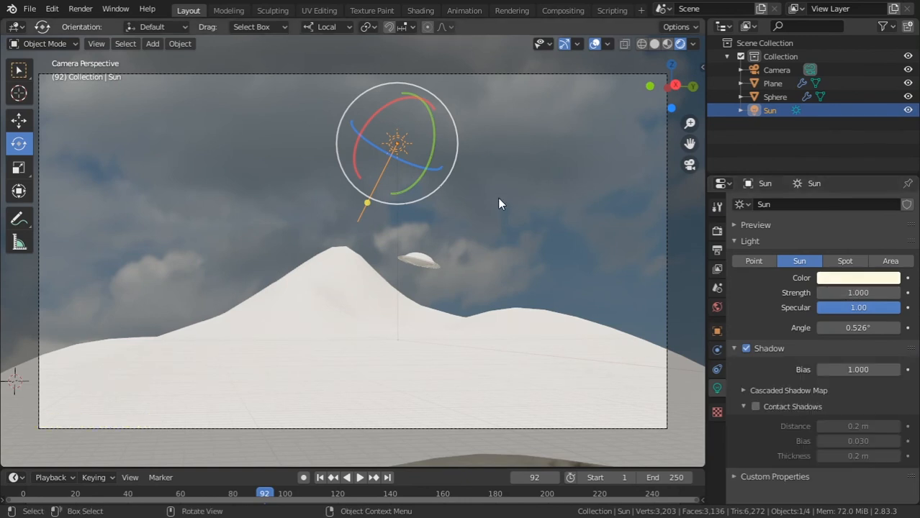
# Give the mountain plane a new material with a sandy base colour of about R 0.800, G 0.573, B 0.285
pyautogui.click(353, 265)
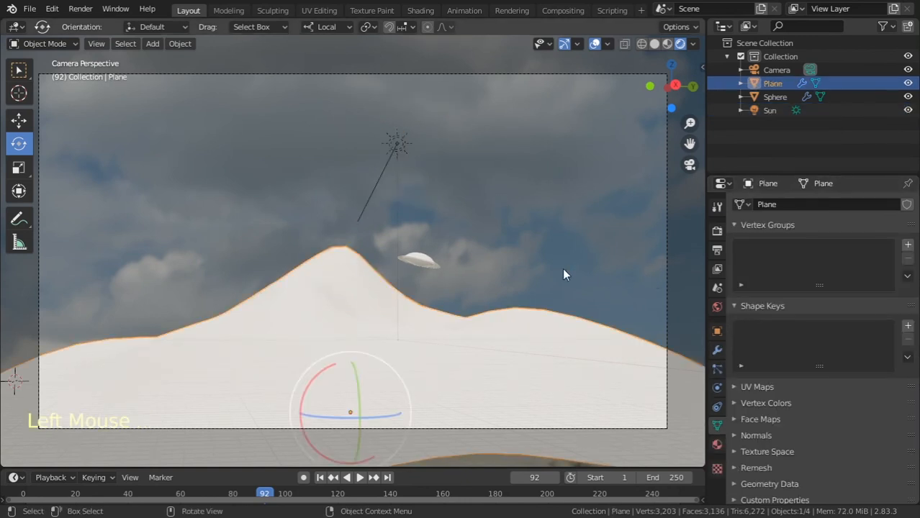
pyautogui.press('KP_0')
pyautogui.moveTo(596, 268); pyautogui.dragTo(473, 294, button='middle')
pyautogui.scroll(5, 473, 294)
pyautogui.scroll(-4, 475, 293)
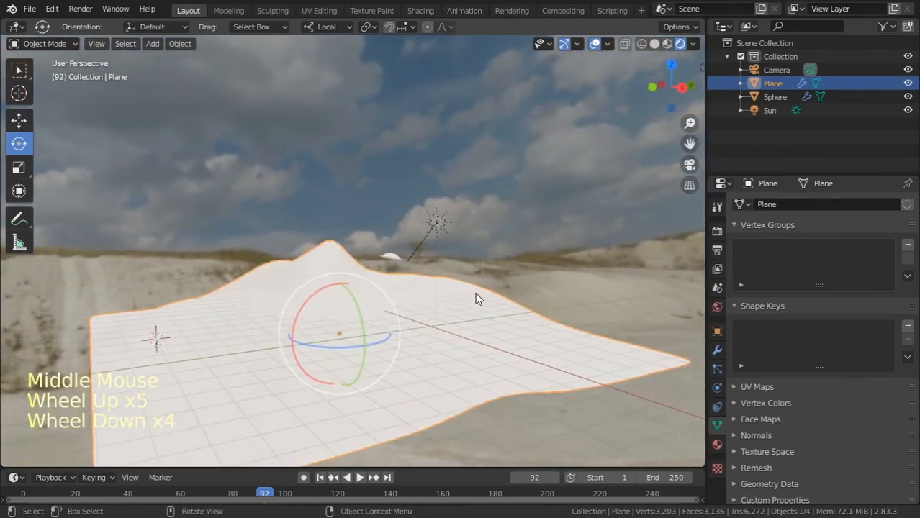
pyautogui.press('KP_1')
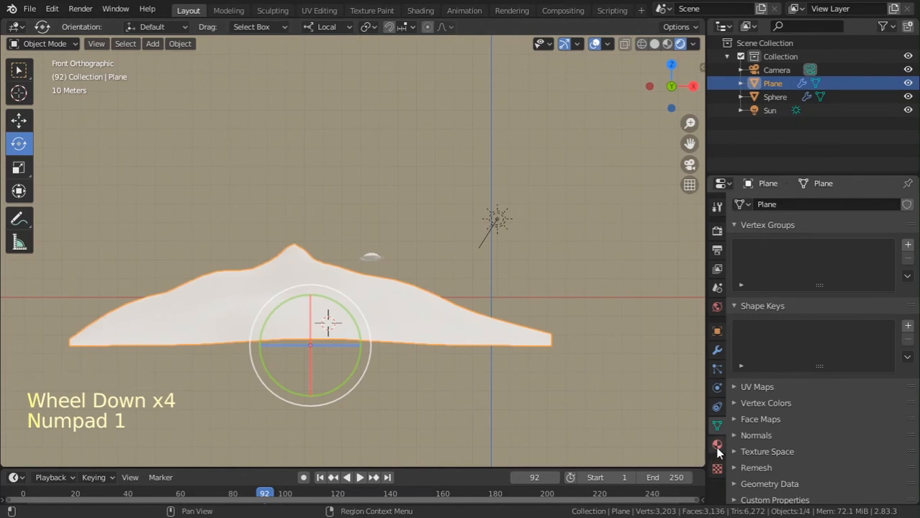
pyautogui.click(716, 446)
pyautogui.click(789, 261)
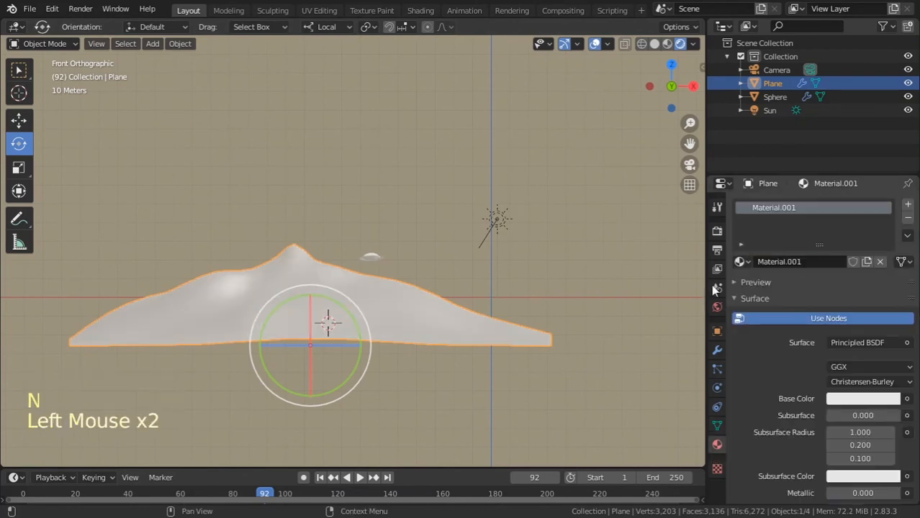
pyautogui.click(863, 398)
pyautogui.click(819, 268)
pyautogui.moveTo(819, 270)
pyautogui.mouseDown()
pyautogui.moveTo(815, 258)
pyautogui.moveTo(818, 271)
pyautogui.mouseUp()
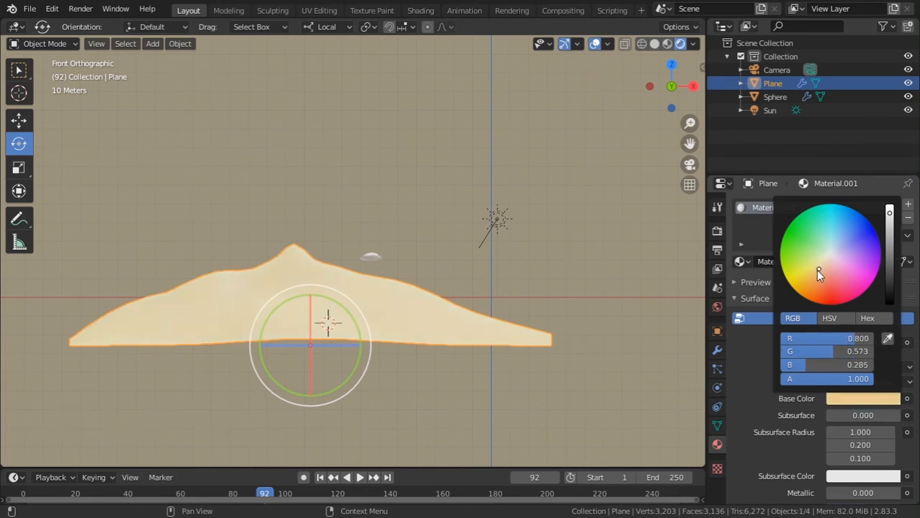
# Give the flying saucer a new material with a bright green base colour
pyautogui.click(371, 258)
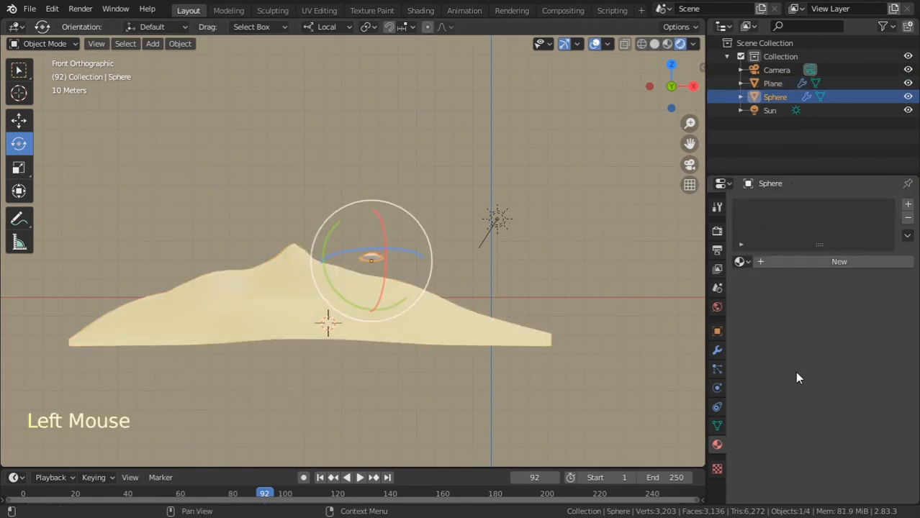
pyautogui.click(805, 262)
pyautogui.click(856, 398)
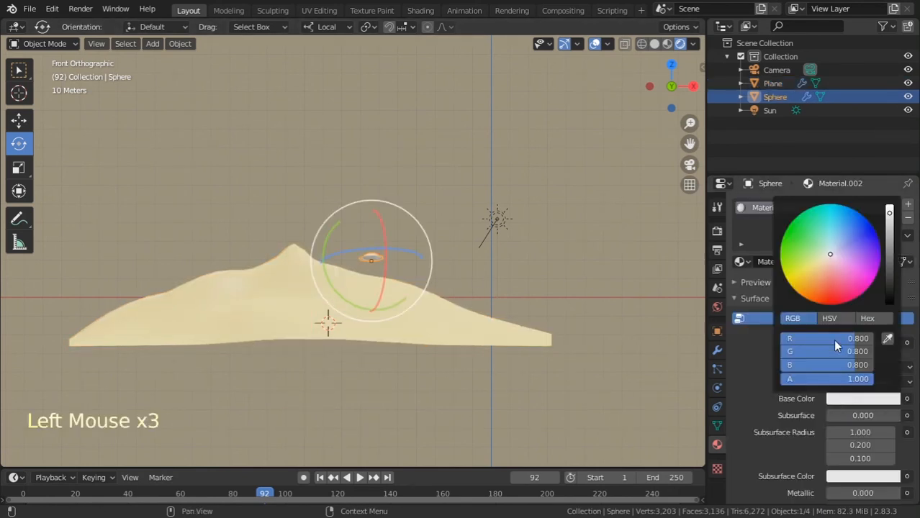
pyautogui.moveTo(831, 253)
pyautogui.mouseDown()
pyautogui.moveTo(834, 242)
pyautogui.moveTo(789, 235)
pyautogui.mouseUp()
# Hide the viewport overlays in camera view, render the current frame, and close the render window
pyautogui.press('KP_0')
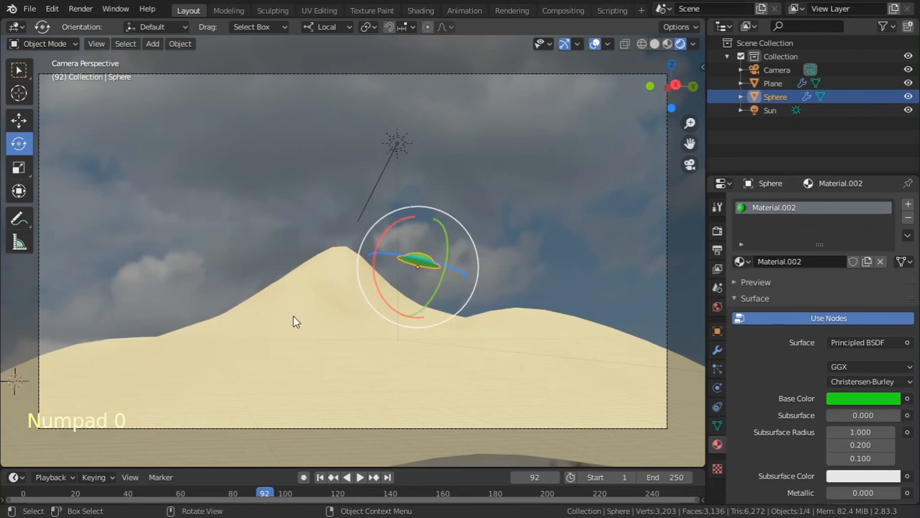
pyautogui.click(498, 224)
pyautogui.click(596, 44)
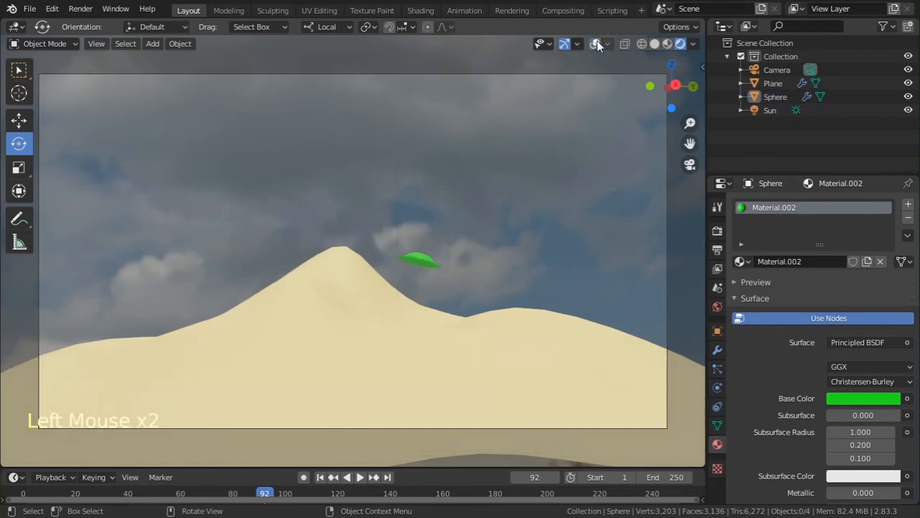
pyautogui.press('F12')
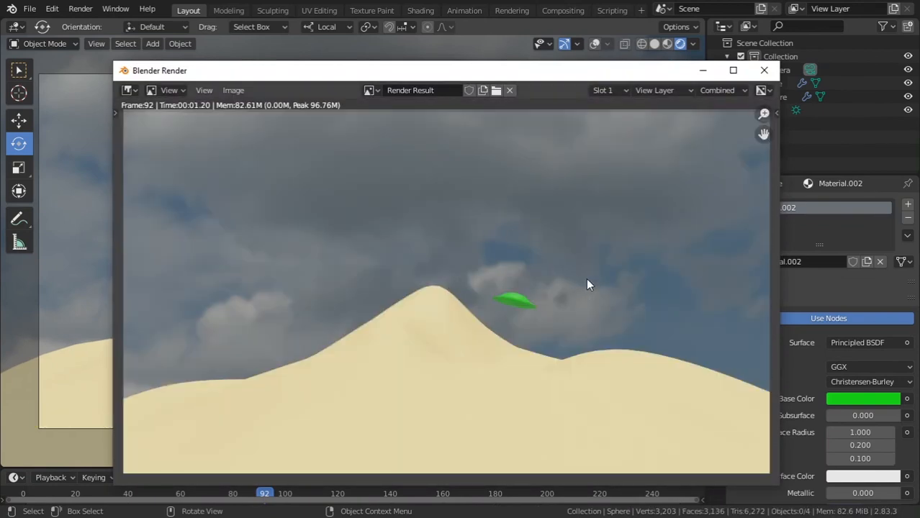
pyautogui.click(764, 71)
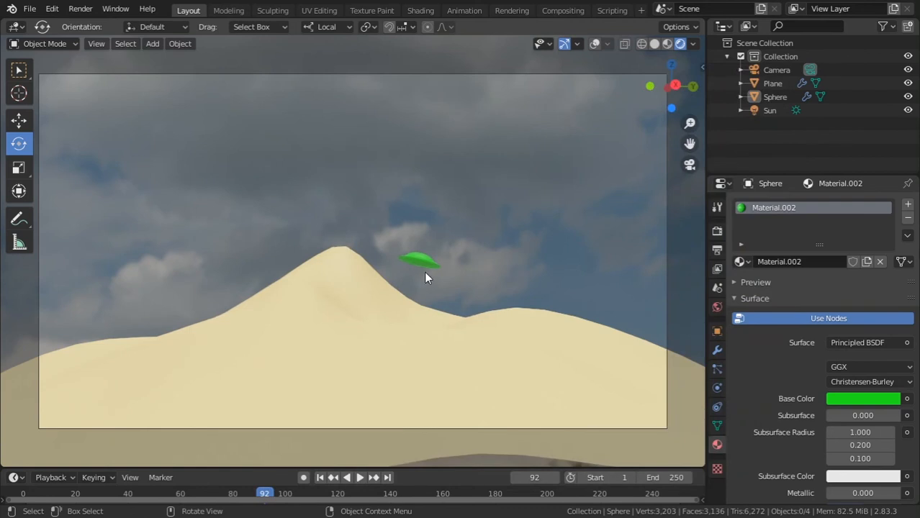
pyautogui.click(472, 354)
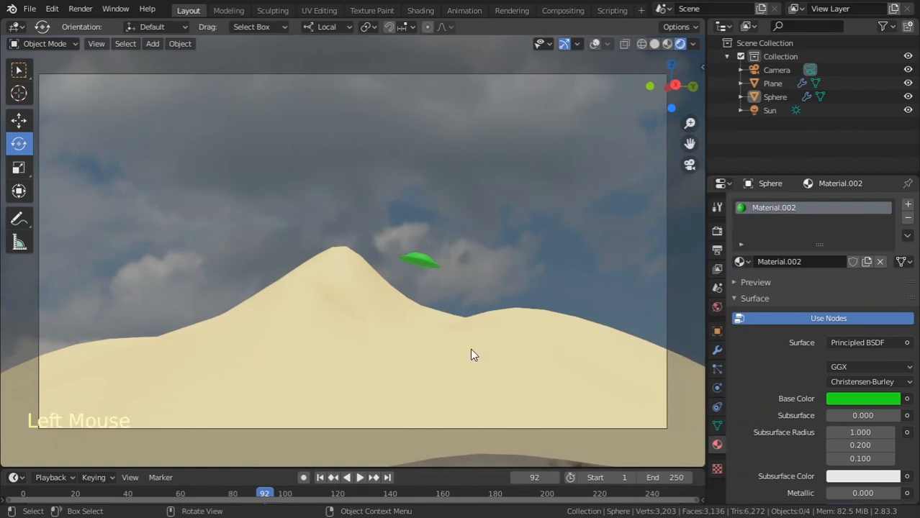